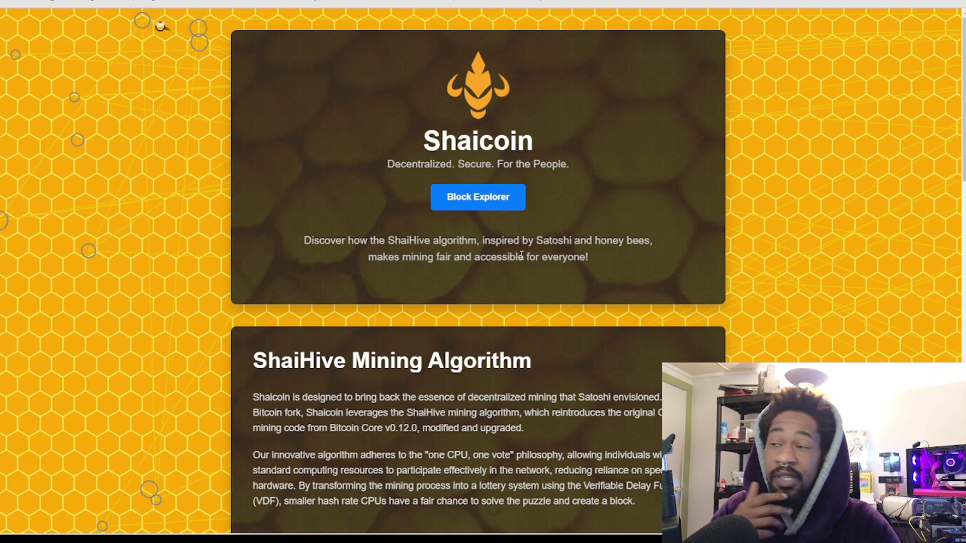
# Step: Scroll down the Shaicoin homepage to the whitepaper section with block time, total supply and emission
pyautogui.scroll(-3, 521, 255)
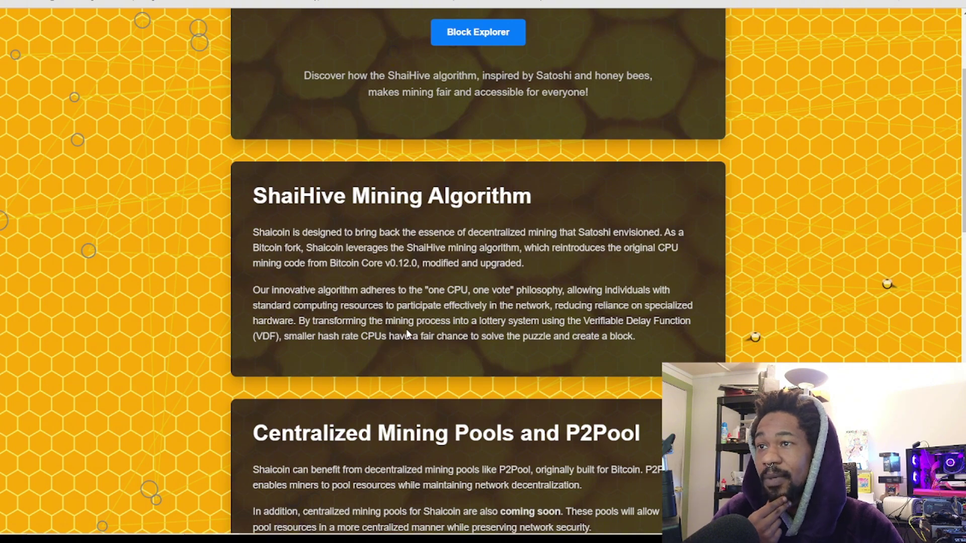
pyautogui.scroll(-4, 420, 330)
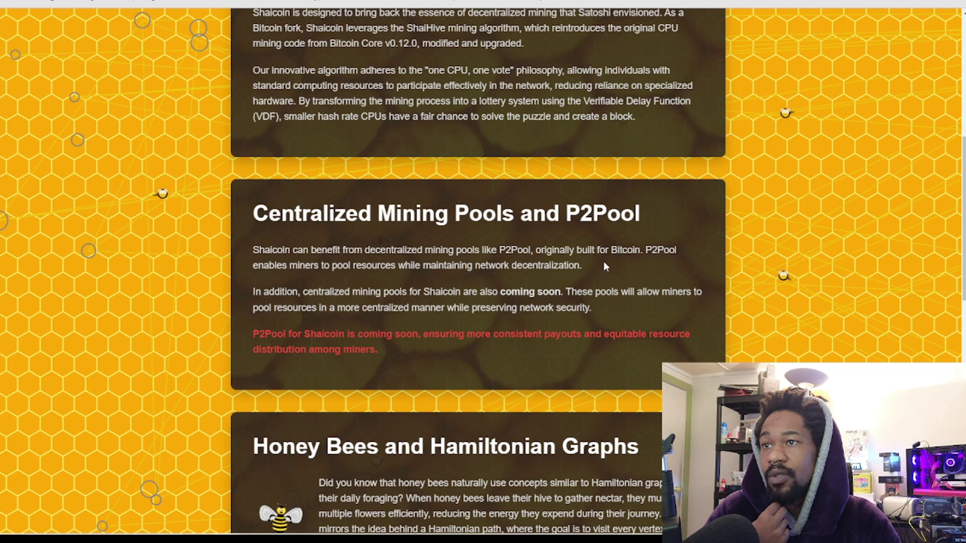
pyautogui.scroll(-5, 411, 292)
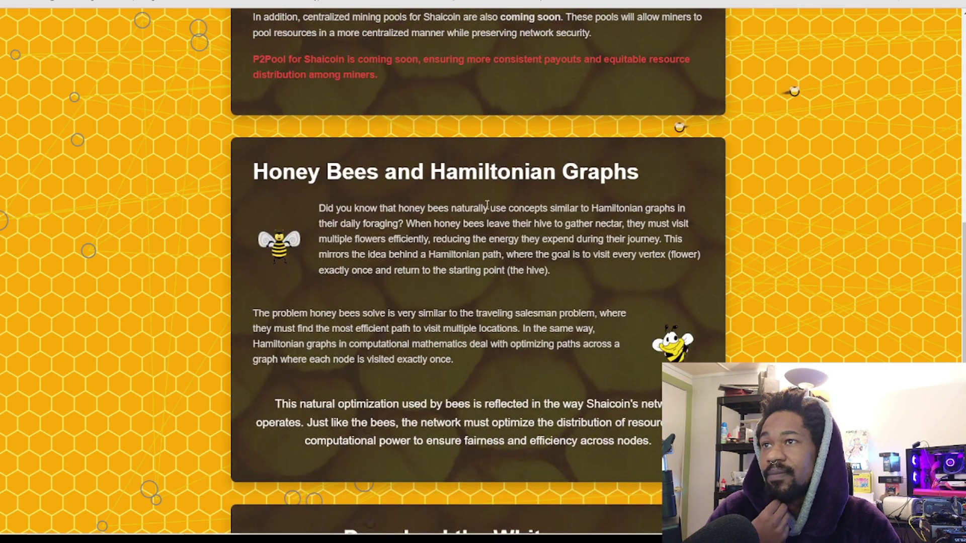
pyautogui.scroll(-2, 598, 230)
pyautogui.scroll(-2, 597, 229)
pyautogui.scroll(2, 597, 229)
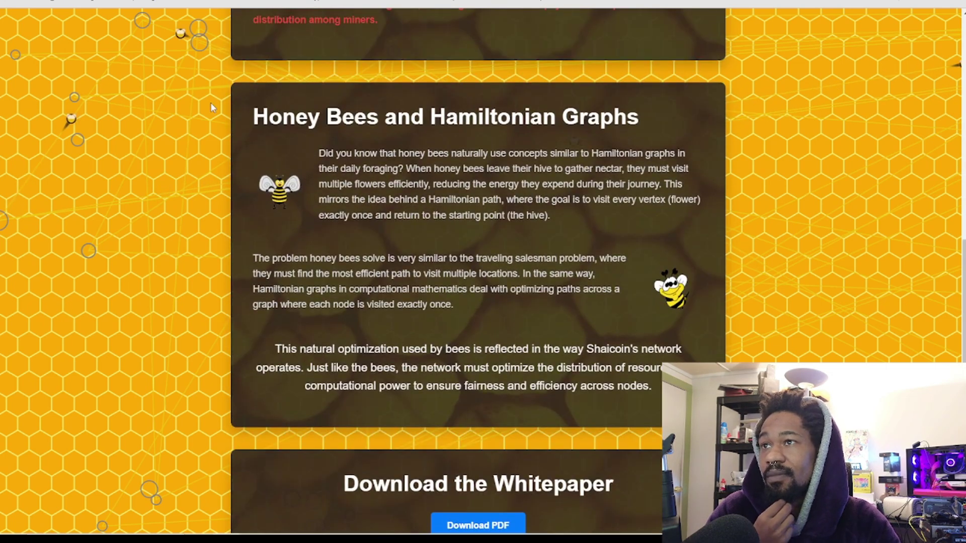
pyautogui.scroll(-7, 578, 298)
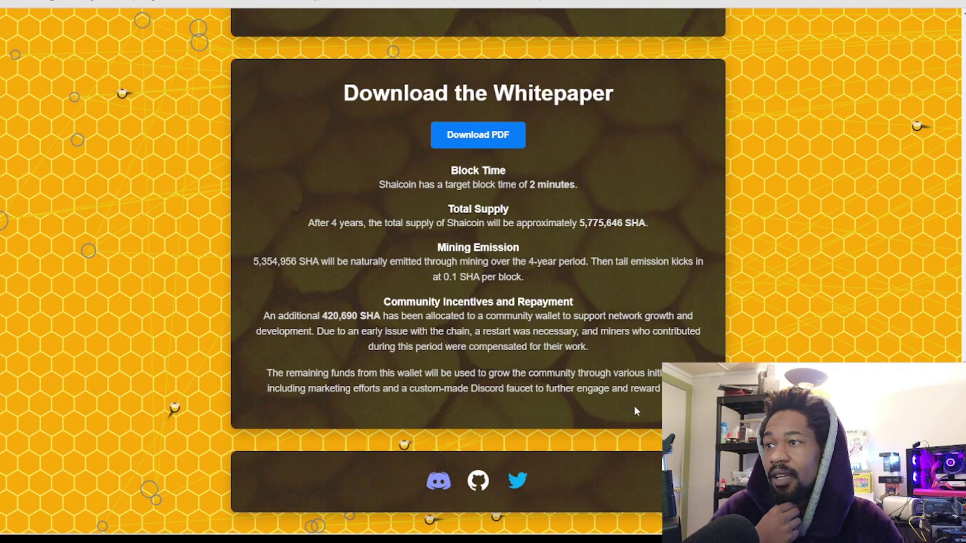
# Step: Return to the top of the Shaicoin homepage, then switch to the GitHub v1.0.3 - Windows release tab
pyautogui.scroll(20, 636, 409)
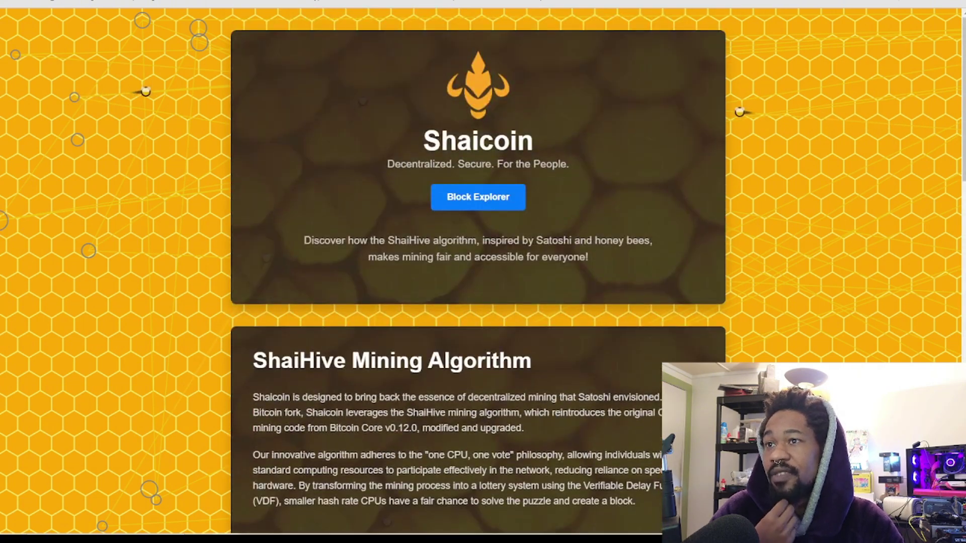
pyautogui.scroll(-10, 478, 271)
pyautogui.scroll(-9, 498, 257)
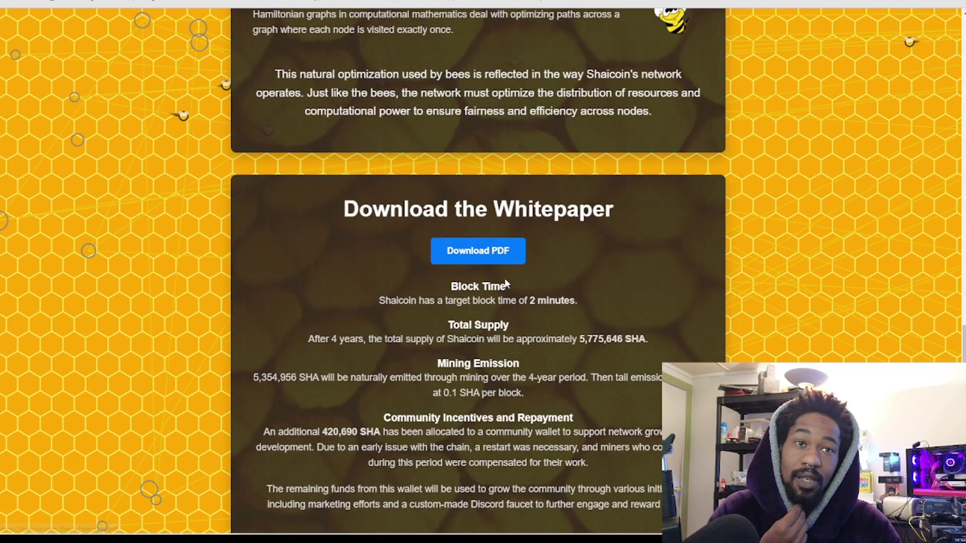
pyautogui.scroll(-2, 503, 272)
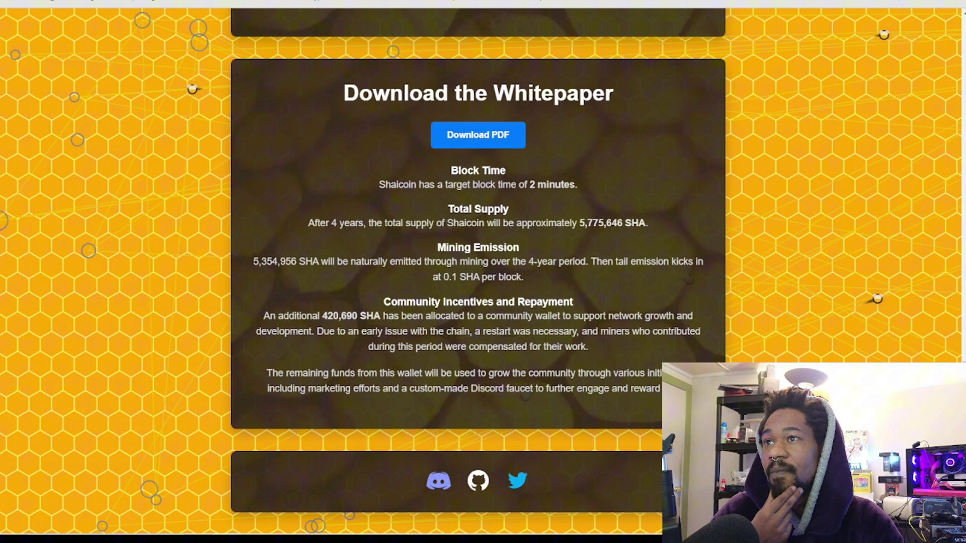
pyautogui.scroll(3, 672, 361)
pyautogui.scroll(-3, 672, 360)
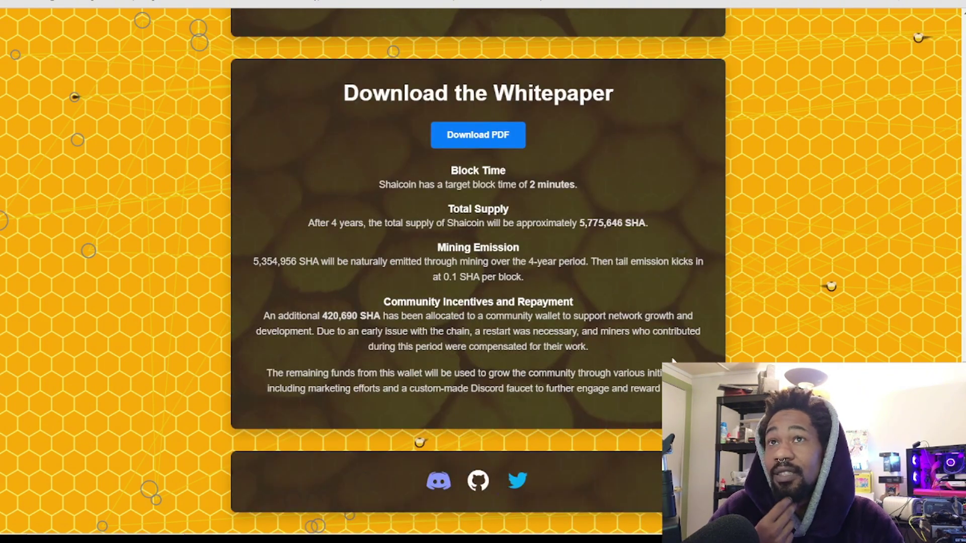
pyautogui.scroll(1, 617, 366)
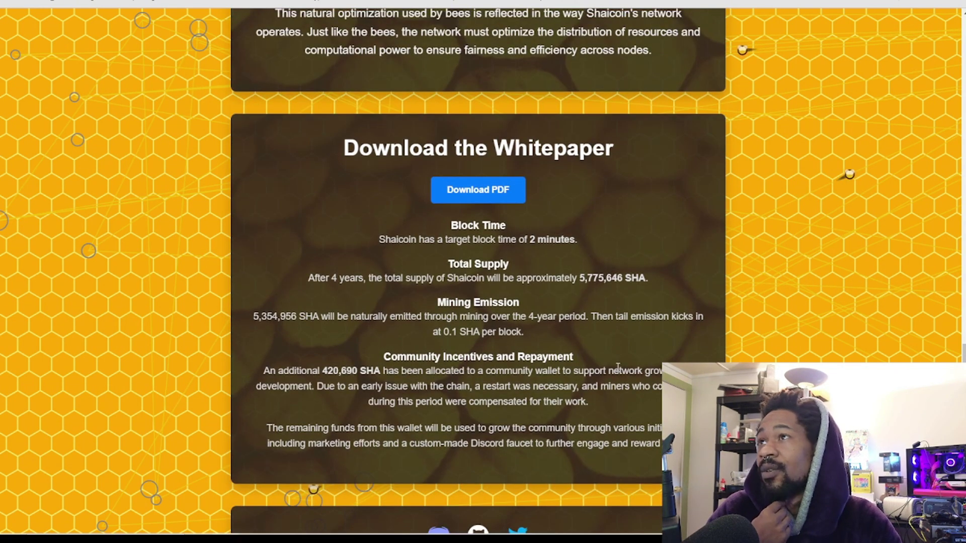
pyautogui.scroll(20, 618, 366)
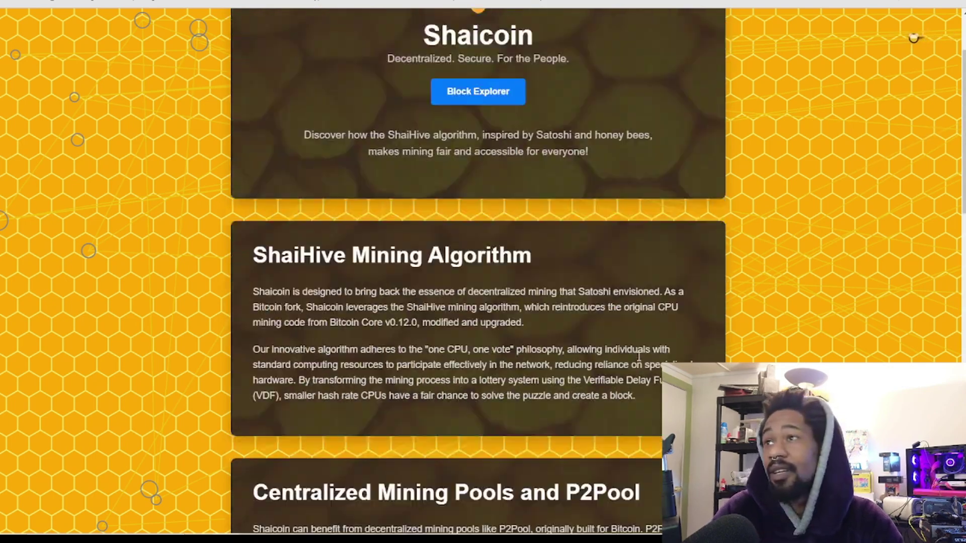
pyautogui.scroll(2, 637, 347)
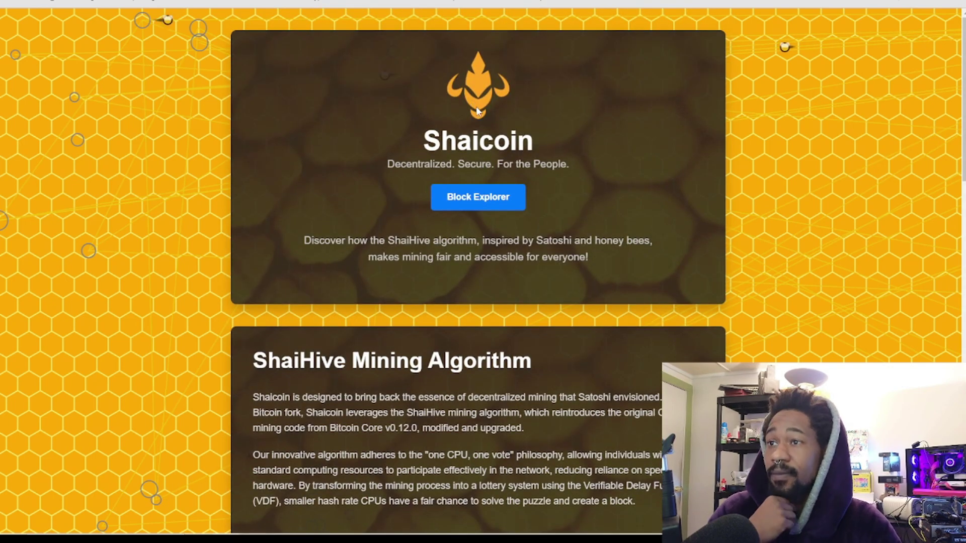
pyautogui.hotkey('ctrl', 'Tab')
pyautogui.scroll(-1, 561, 402)
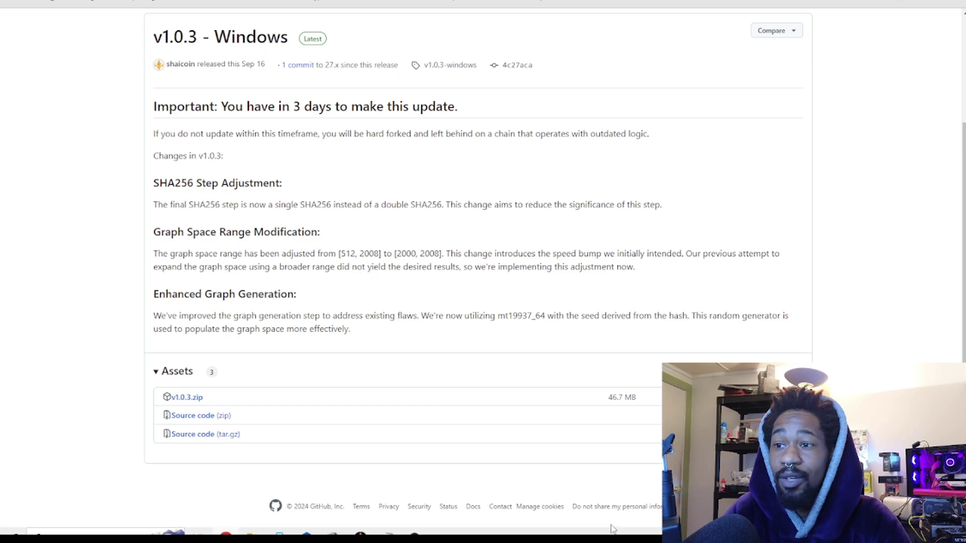
pyautogui.moveTo(354, 539)
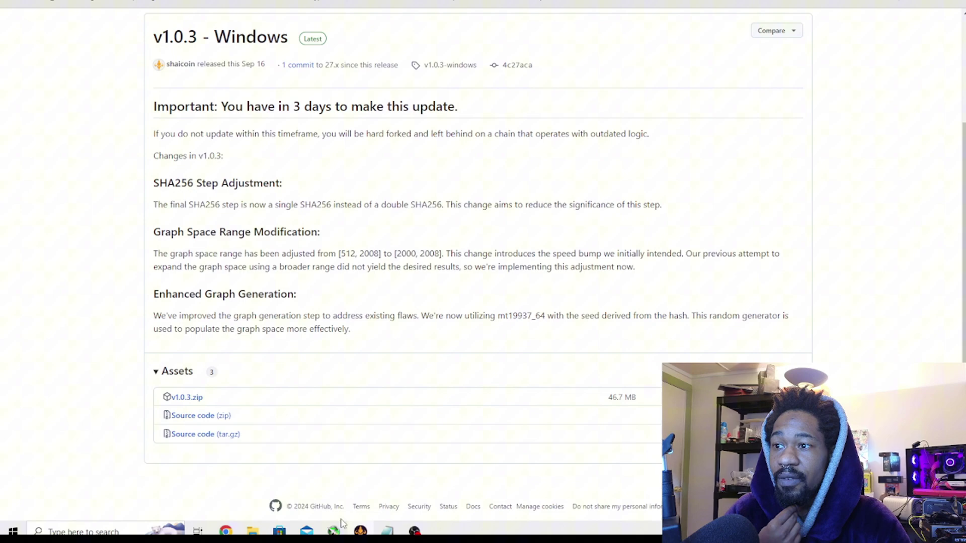
# Step: Launch the Shaicoin Core wallet and look over its File menu and Send page
pyautogui.click(372, 538)
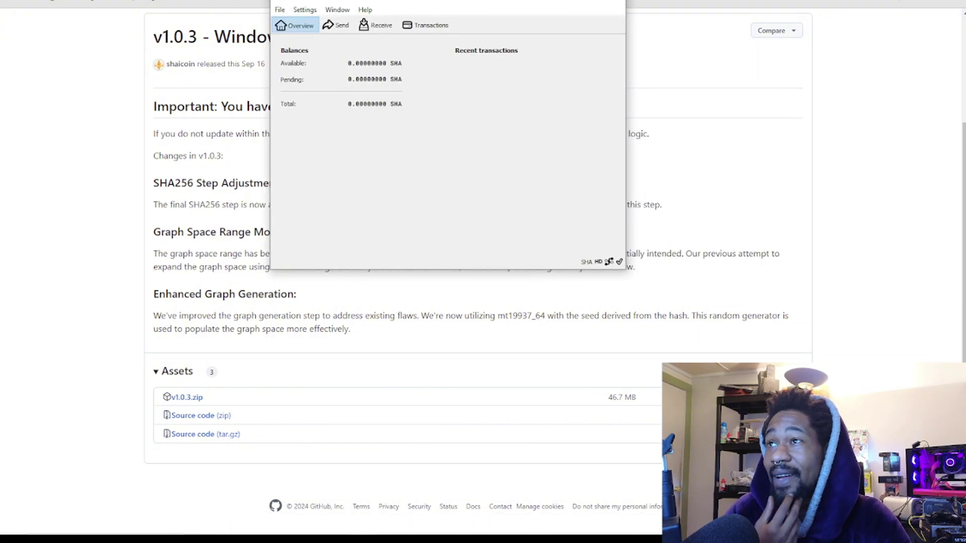
pyautogui.click(279, 10)
pyautogui.click(514, 100)
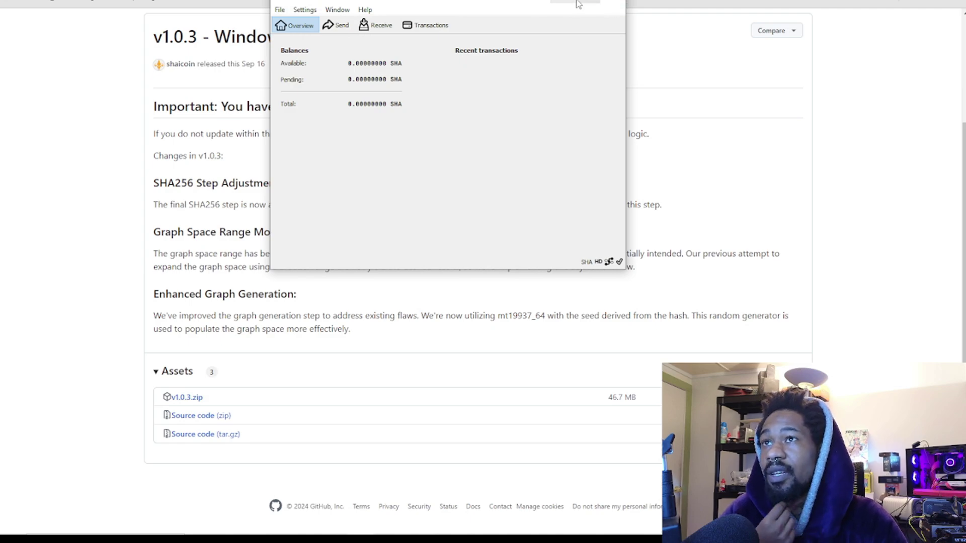
pyautogui.click(336, 25)
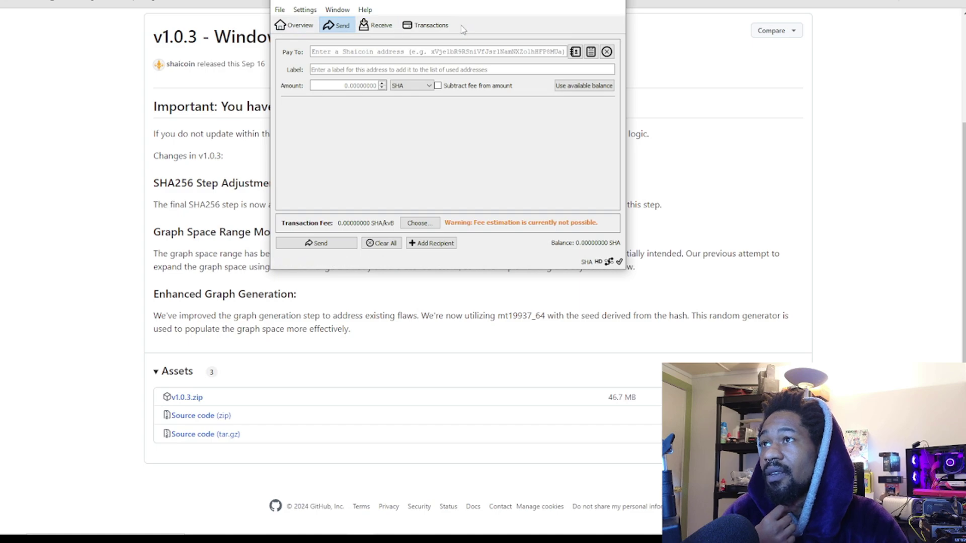
# Step: Create a new receiving address, dismiss its QR payment request, and close the wallet
pyautogui.click(377, 25)
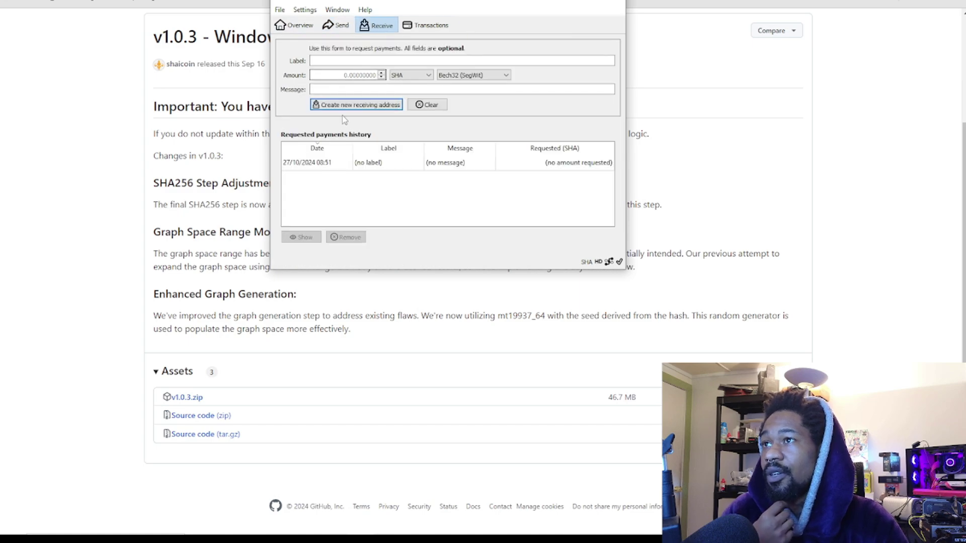
pyautogui.click(327, 104)
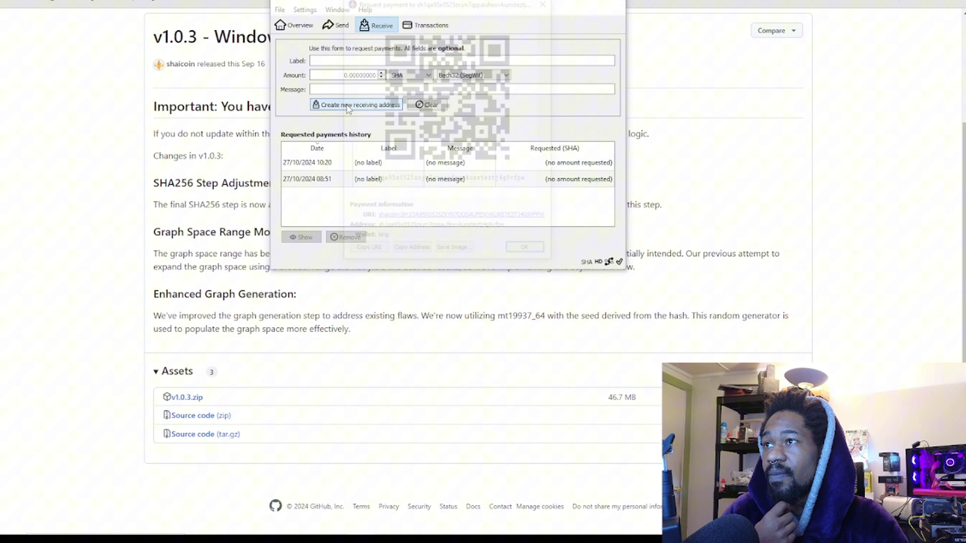
pyautogui.click(528, 252)
pyautogui.click(613, 1)
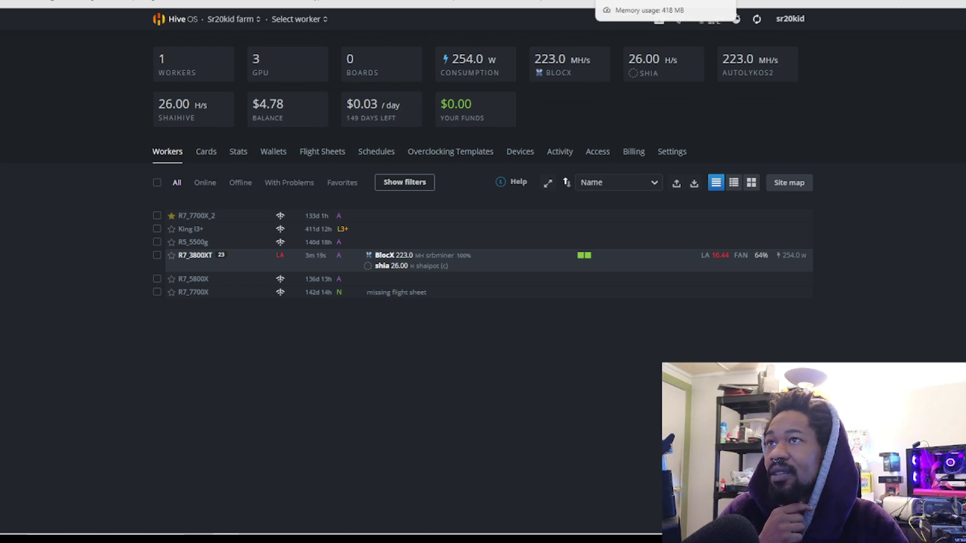
# Step: Switch to the Shaipot Miner for Win10 release and scroll to its shaicoin.zip asset
pyautogui.click(487, 2)
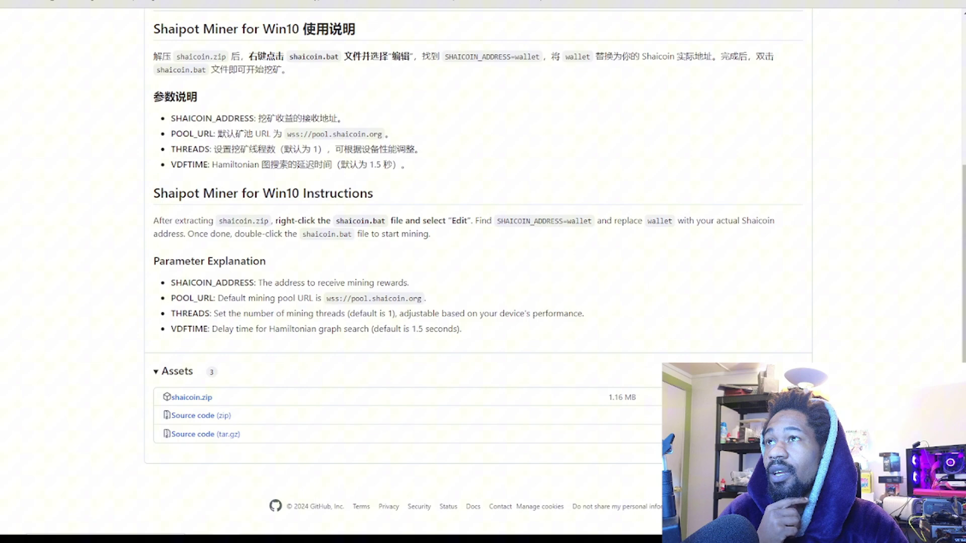
pyautogui.scroll(5, 466, 200)
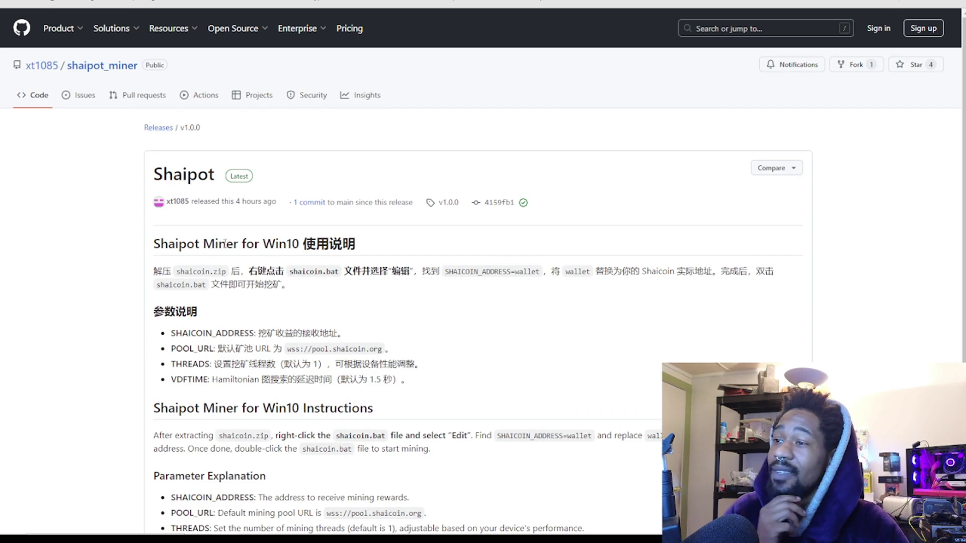
pyautogui.scroll(-5, 324, 274)
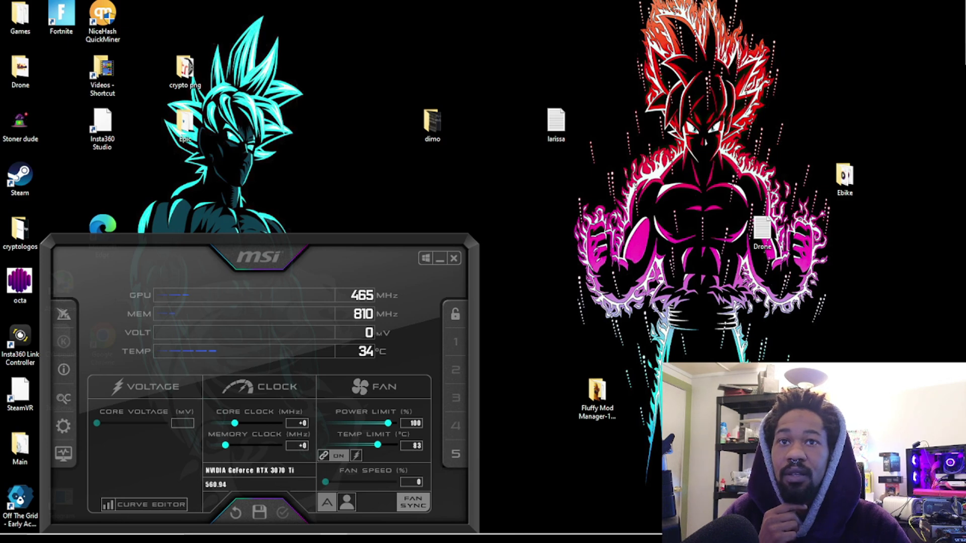
# Step: Go into miners\shaicoin\shaicoin and open the shaicoin batch file in Notepad with Edit
pyautogui.scroll(-5, 926, 243)
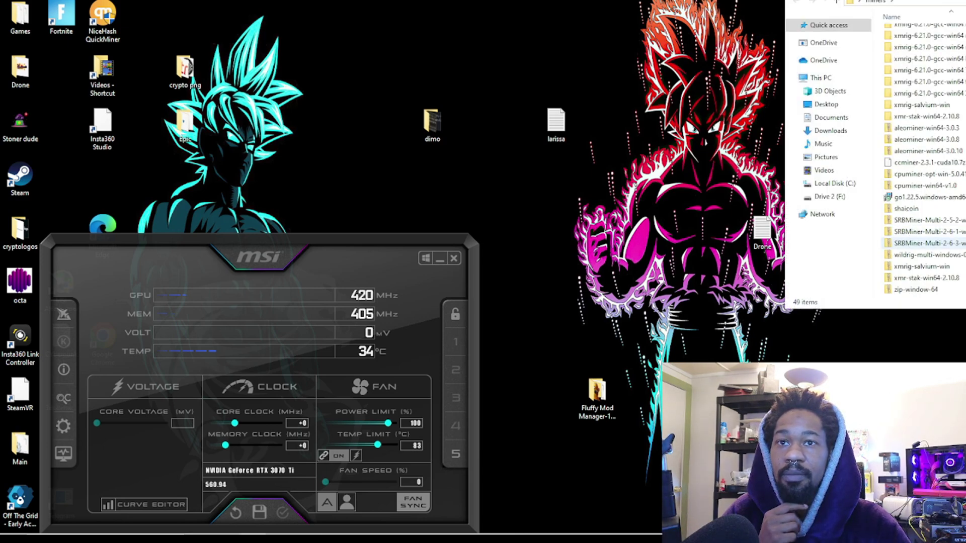
pyautogui.scroll(5, 925, 243)
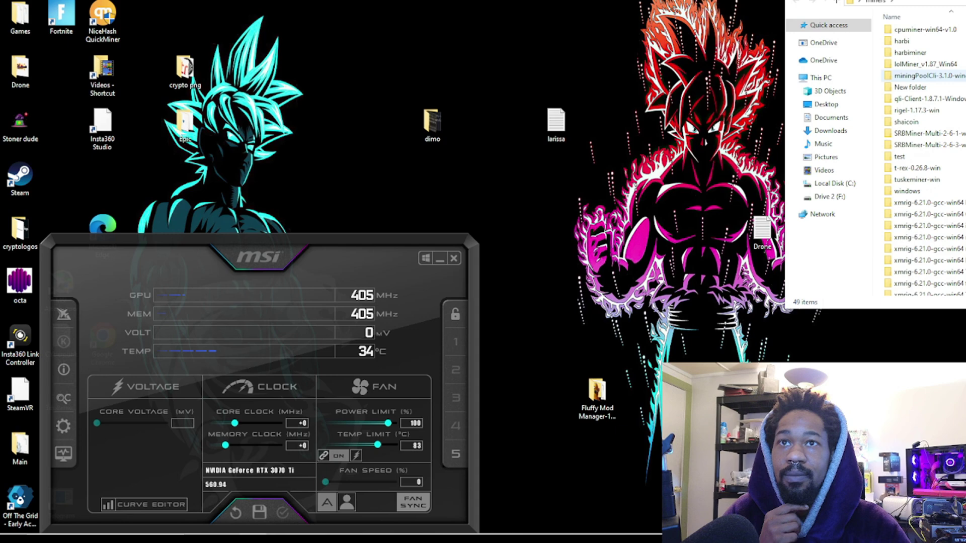
pyautogui.scroll(-3, 928, 199)
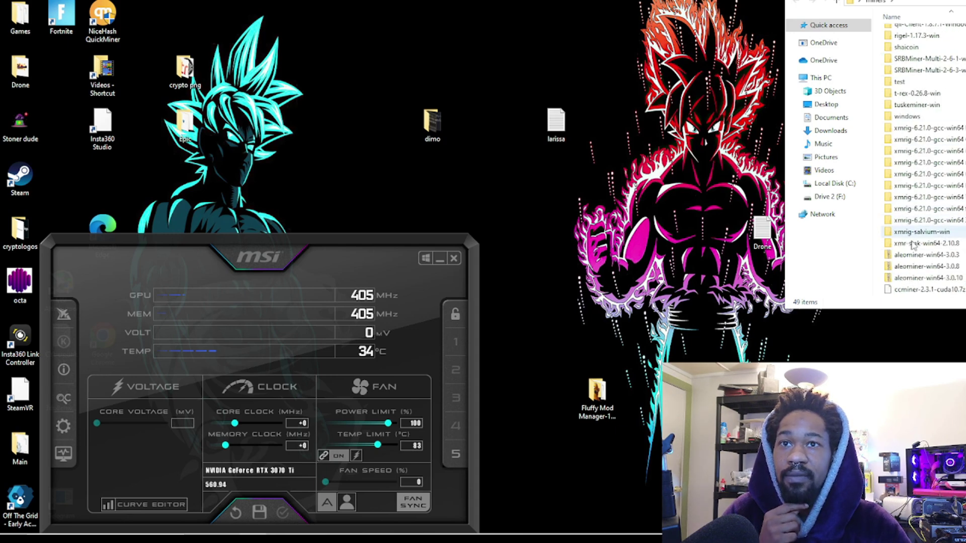
pyautogui.doubleClick(906, 47)
pyautogui.doubleClick(905, 33)
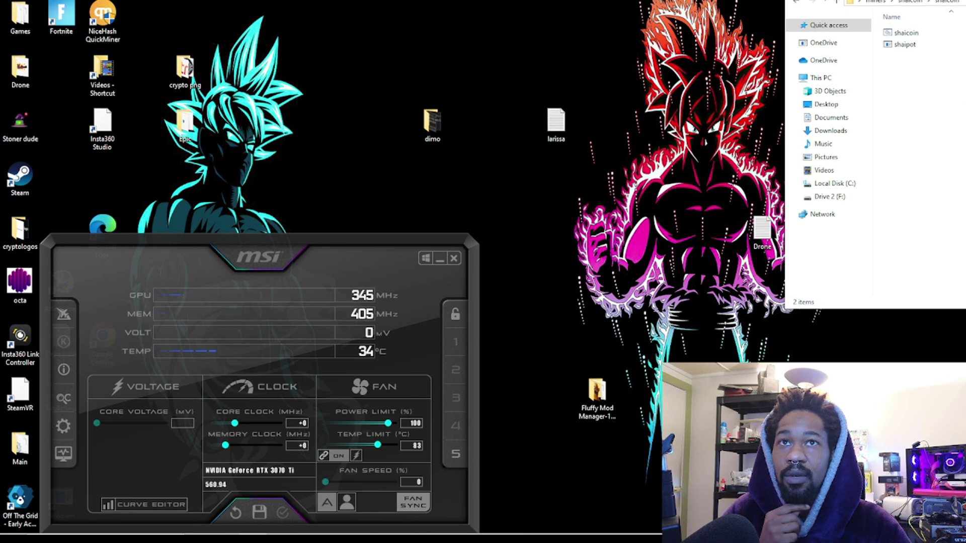
pyautogui.press('super+shift+Left')
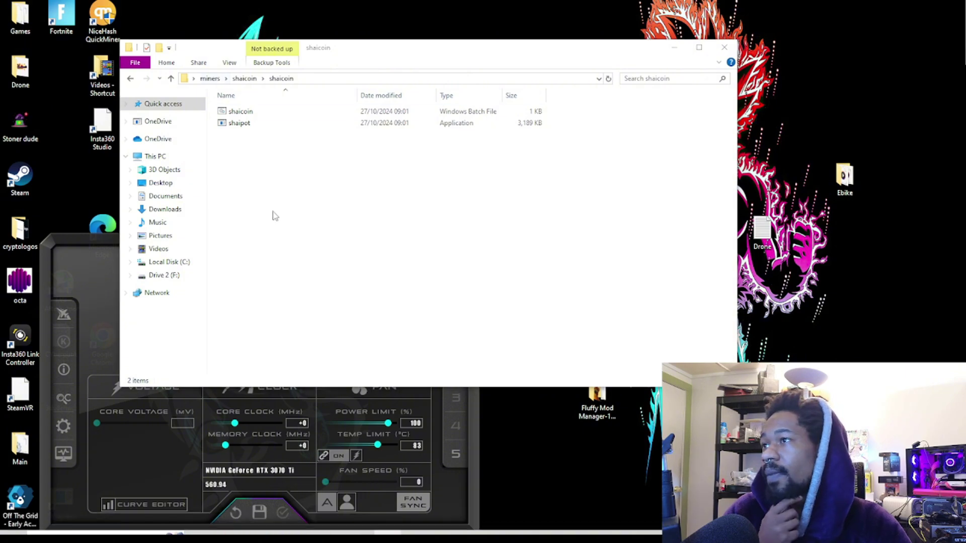
pyautogui.rightClick(237, 111)
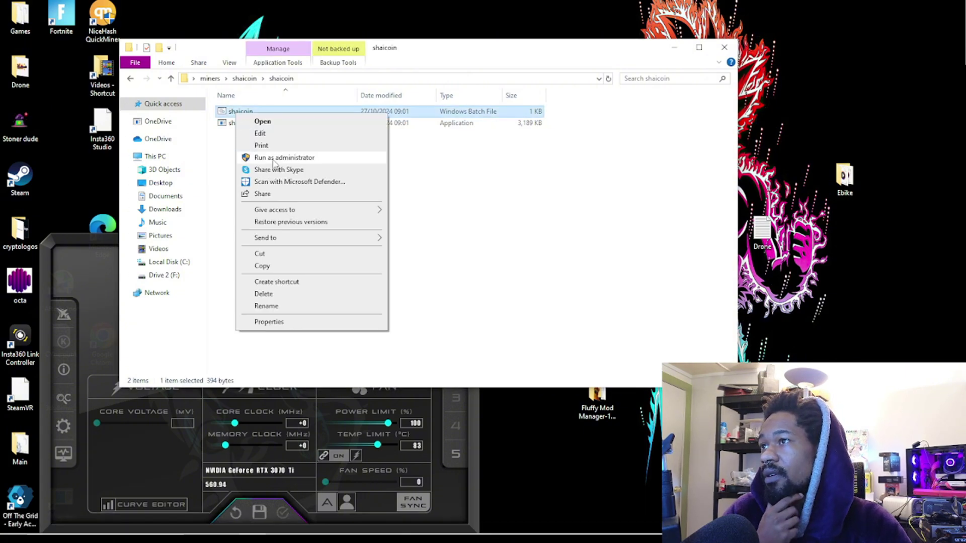
pyautogui.click(260, 134)
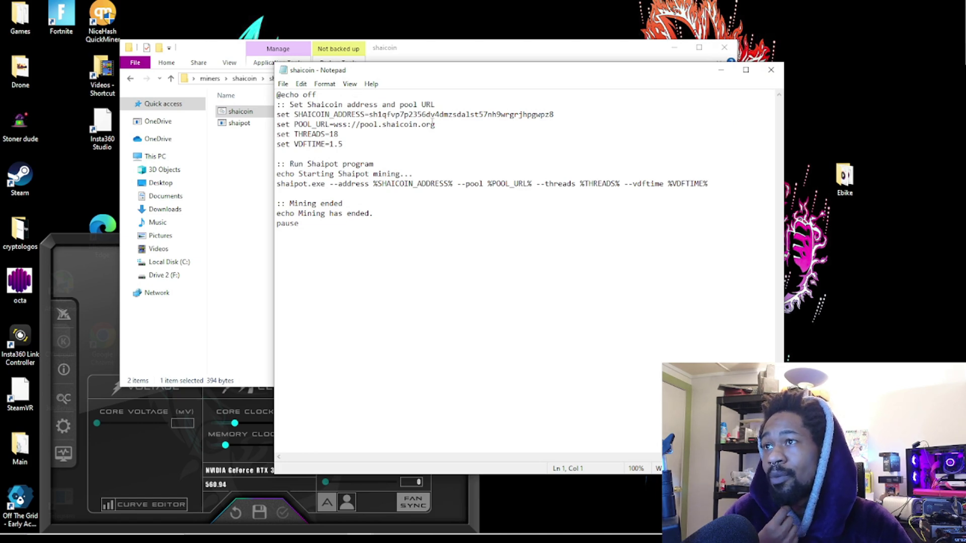
# Step: Save the shaicoin script (pool.shaicoin.org, THREADS=18, VDFTIME=1.5) and close Notepad
pyautogui.click(282, 84)
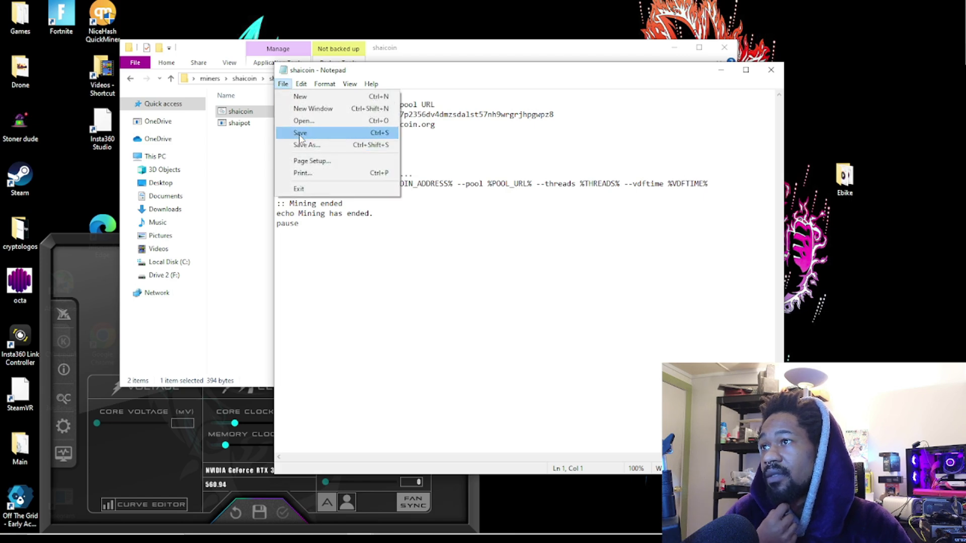
pyautogui.click(780, 73)
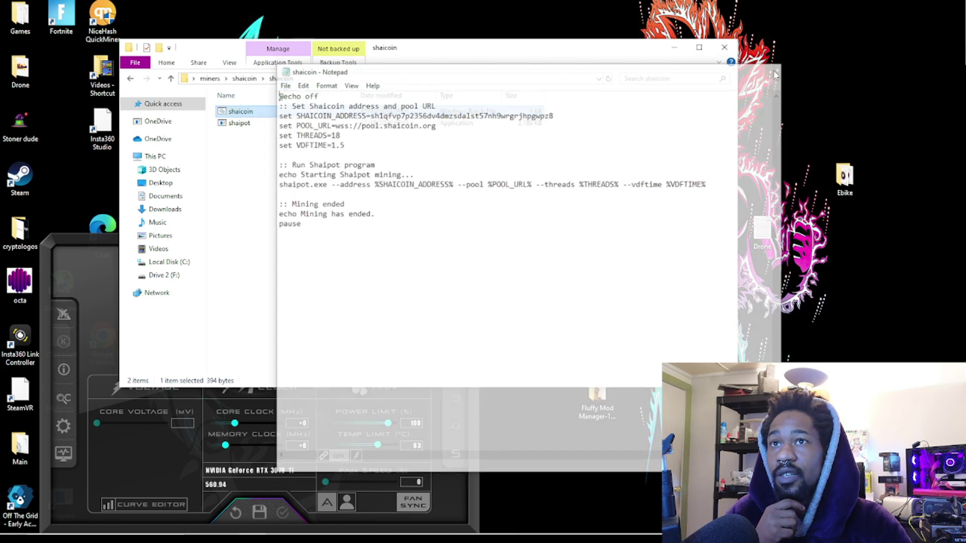
pyautogui.click(780, 73)
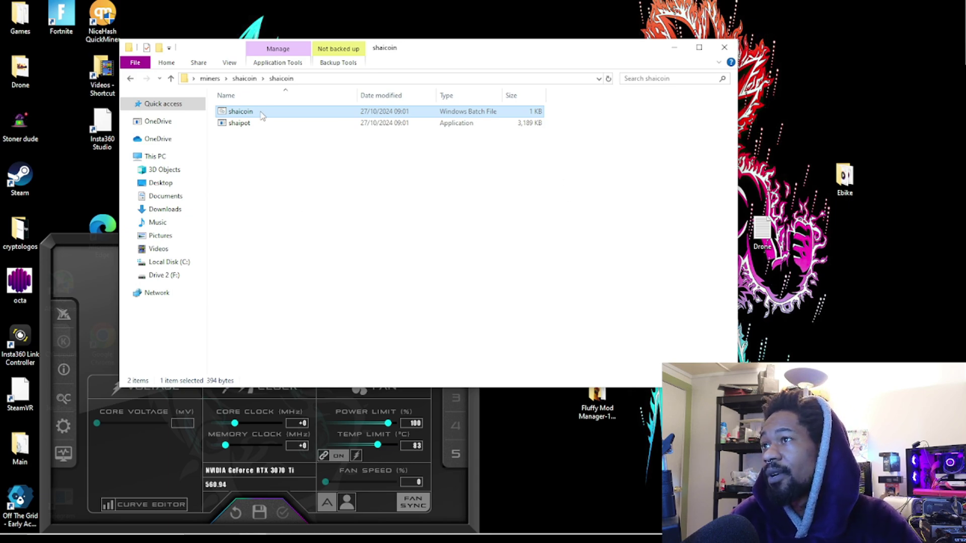
# Step: Clear the file selection and close the shaicoin folder window
pyautogui.click(284, 175)
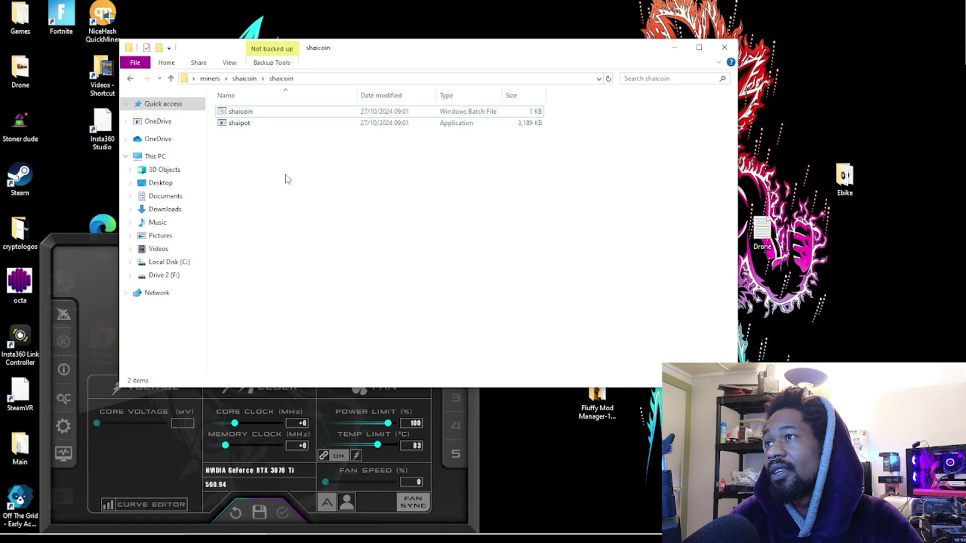
pyautogui.click(724, 48)
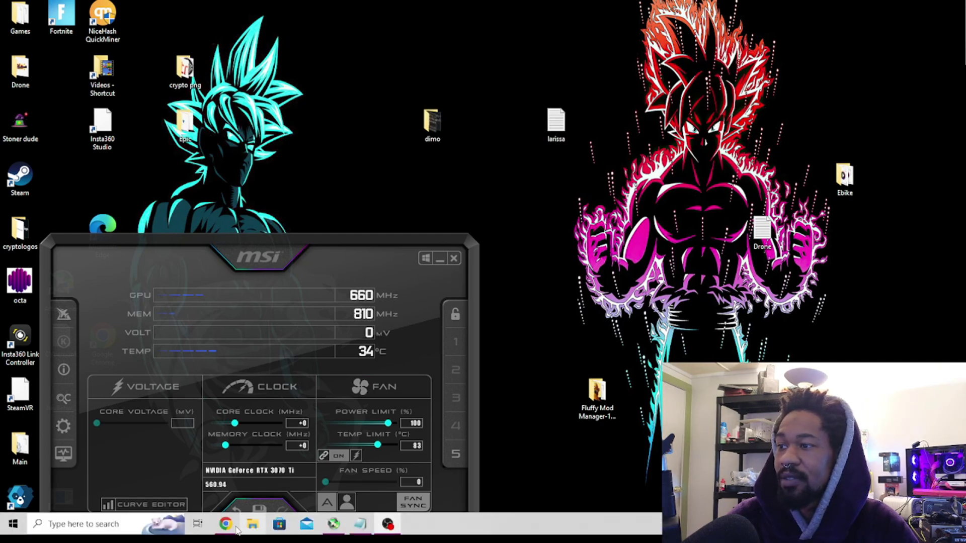
# Step: Start a new Hive OS flight sheet and pick shia as its coin
pyautogui.click(235, 526)
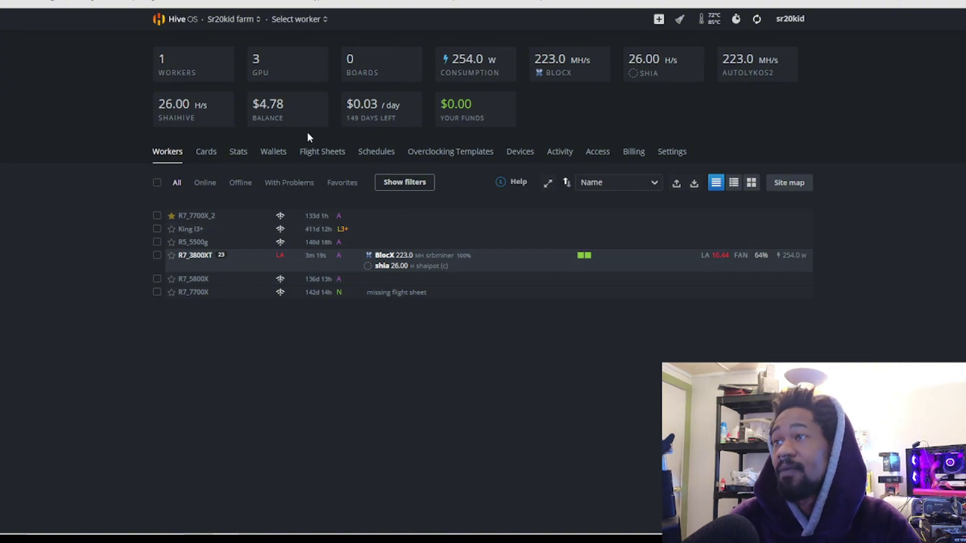
pyautogui.click(308, 156)
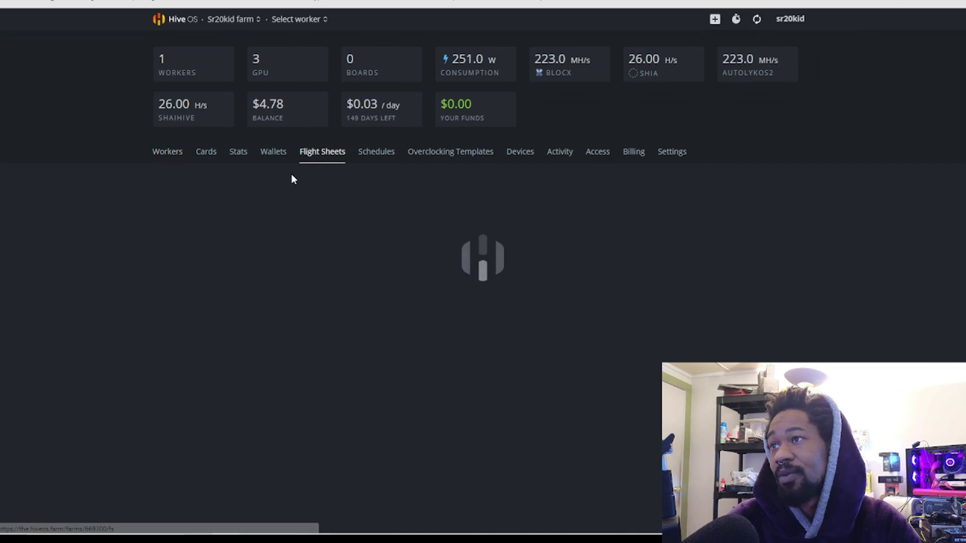
pyautogui.scroll(-4, 272, 252)
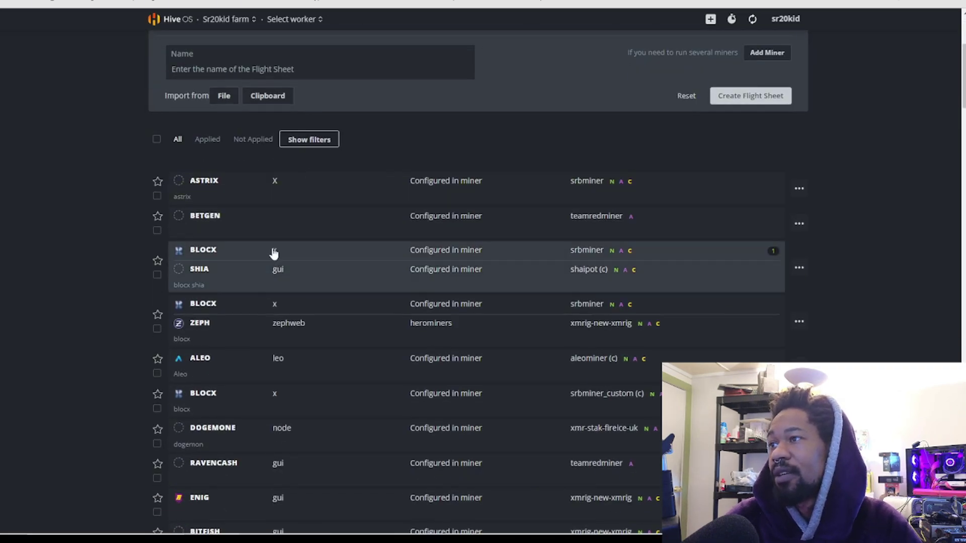
pyautogui.scroll(4, 277, 271)
pyautogui.click(246, 236)
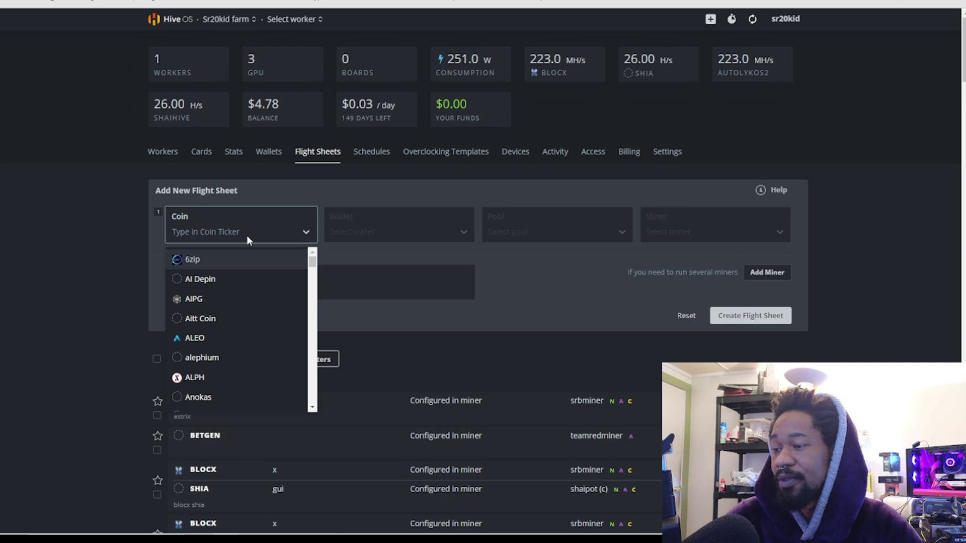
pyautogui.write('sh')
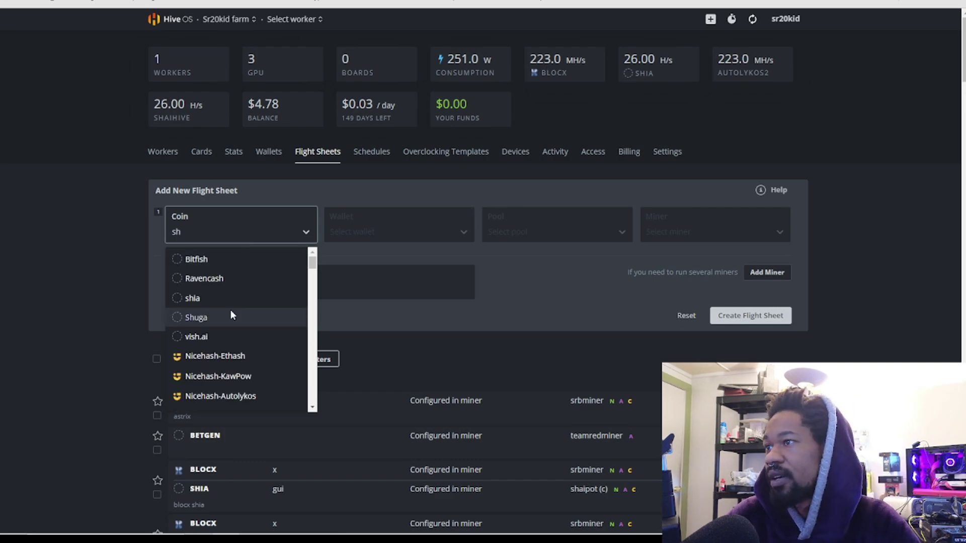
pyautogui.click(232, 297)
# Step: Set the flight sheet's wallet to gui, pool to Configure in miner, and miner to Custom
pyautogui.click(392, 222)
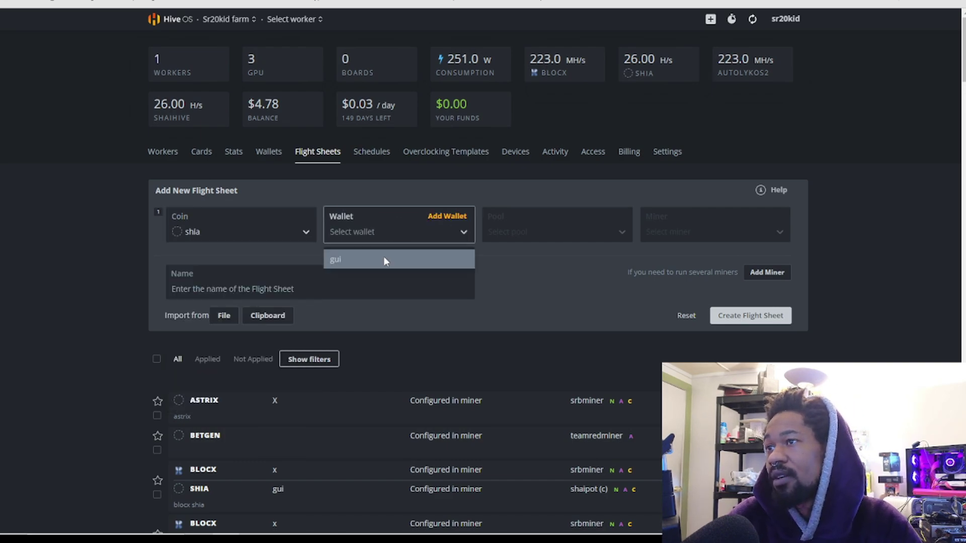
pyautogui.click(383, 255)
pyautogui.click(518, 231)
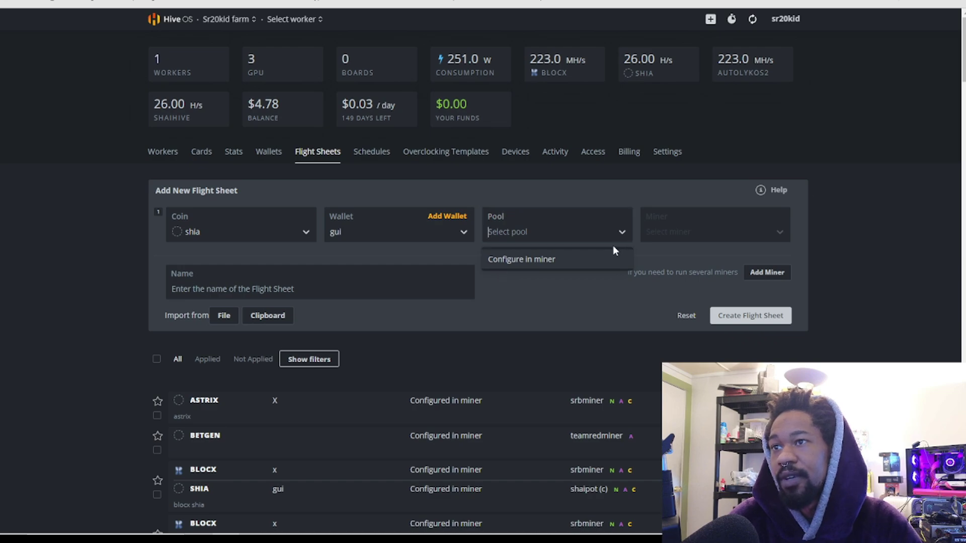
pyautogui.click(610, 259)
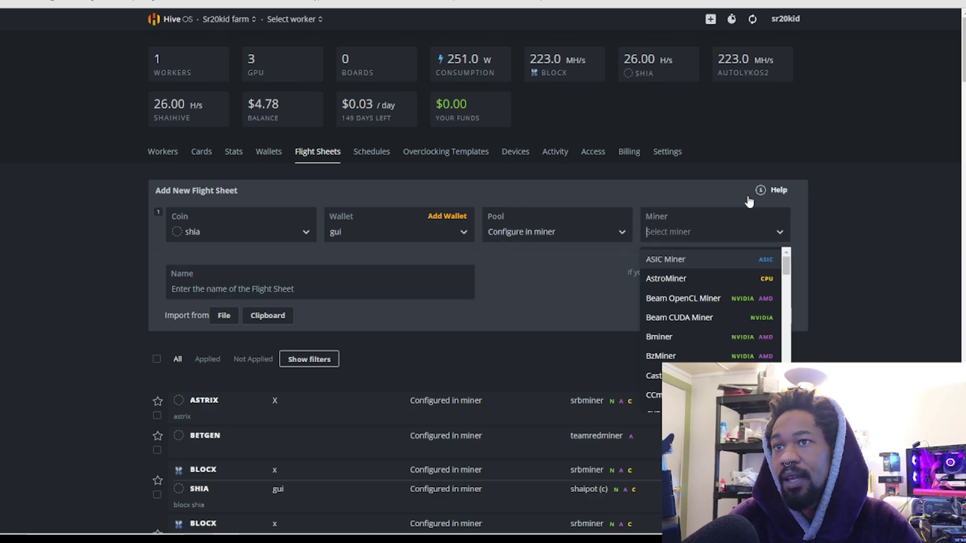
pyautogui.scroll(-4, 686, 308)
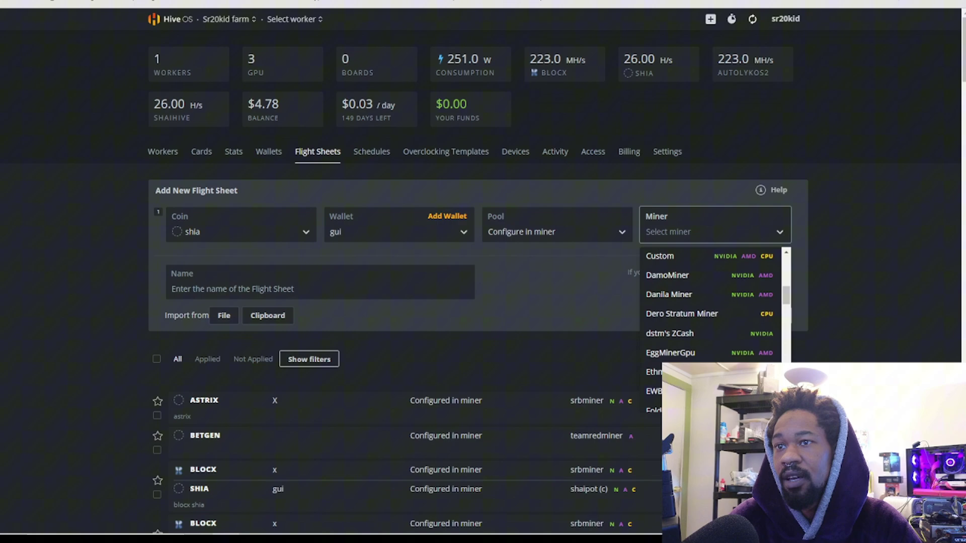
pyautogui.scroll(3, 715, 327)
pyautogui.click(659, 366)
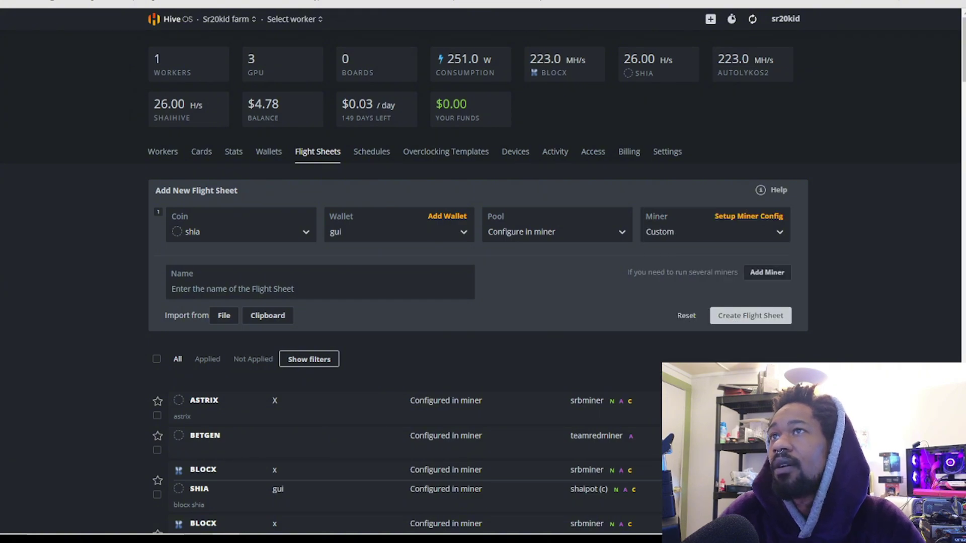
pyautogui.hotkey('ctrl', 'Tab')
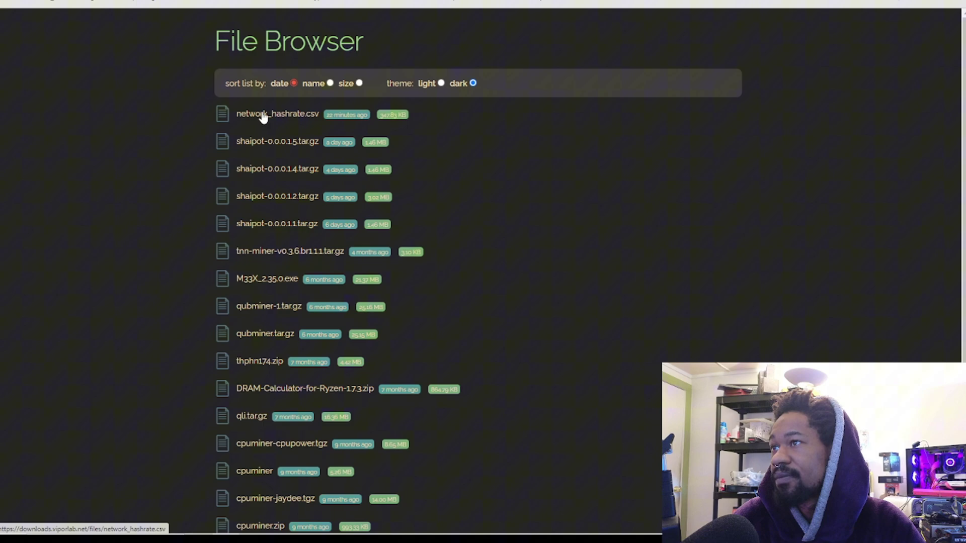
# Step: Copy the download link of the newest shaipot archive, shaipot-0.0.0.1.5.tar.gz
pyautogui.rightClick(266, 149)
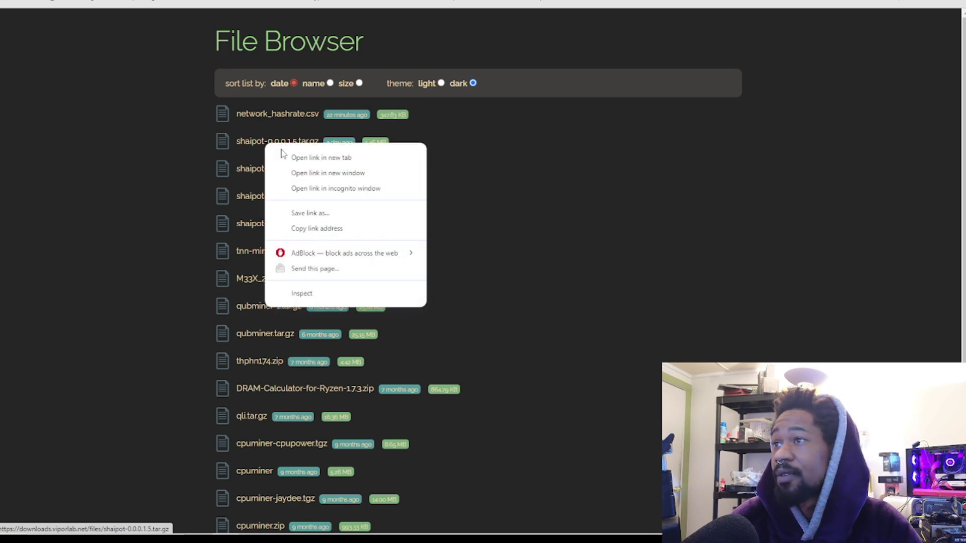
pyautogui.click(297, 231)
# Step: Paste the shaipot-0.0.0.1.5.tar.gz link as the custom miner's installation URL
pyautogui.hotkey('ctrl', 'Tab')
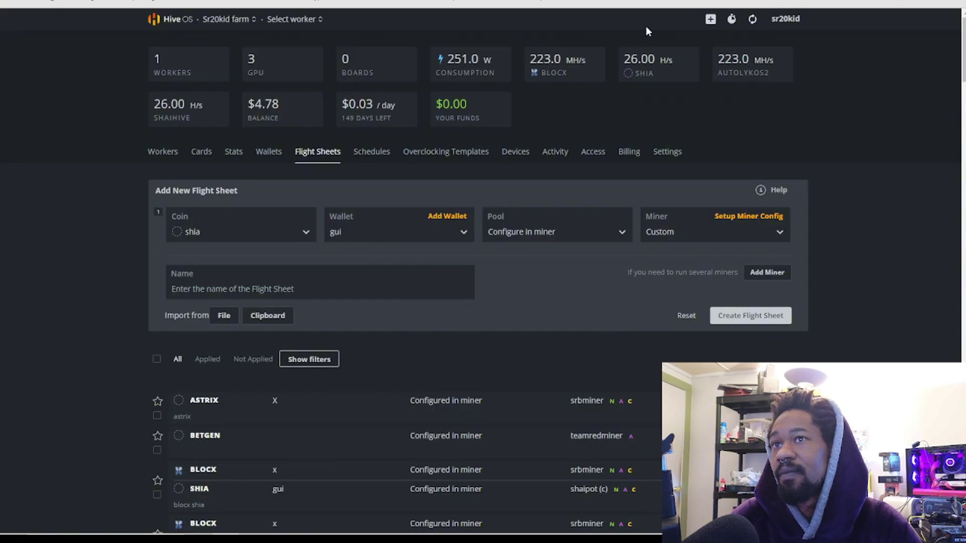
pyautogui.click(753, 216)
pyautogui.rightClick(367, 212)
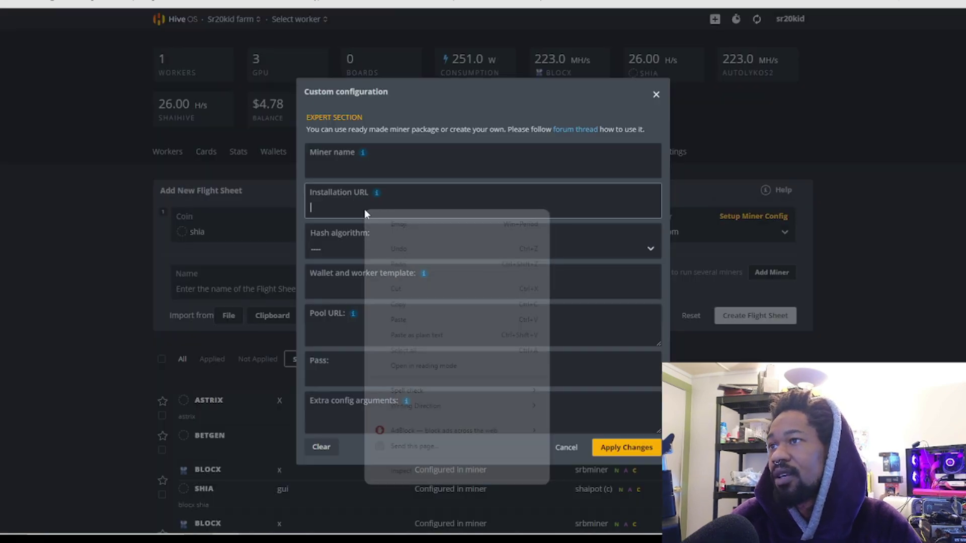
pyautogui.click(411, 318)
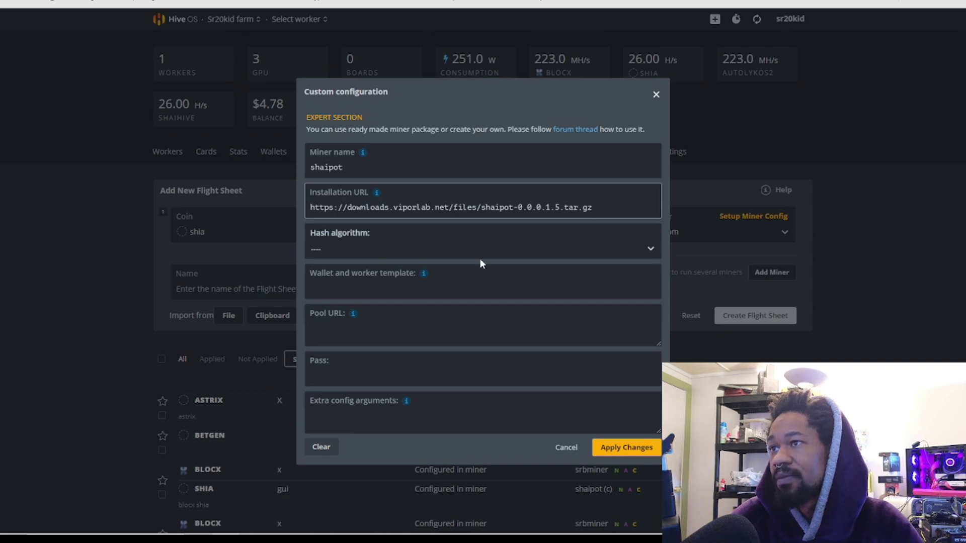
# Step: Leave the hash algorithm unset and insert the %WAL%.%WORKER_NAME% wallet template
pyautogui.click(395, 252)
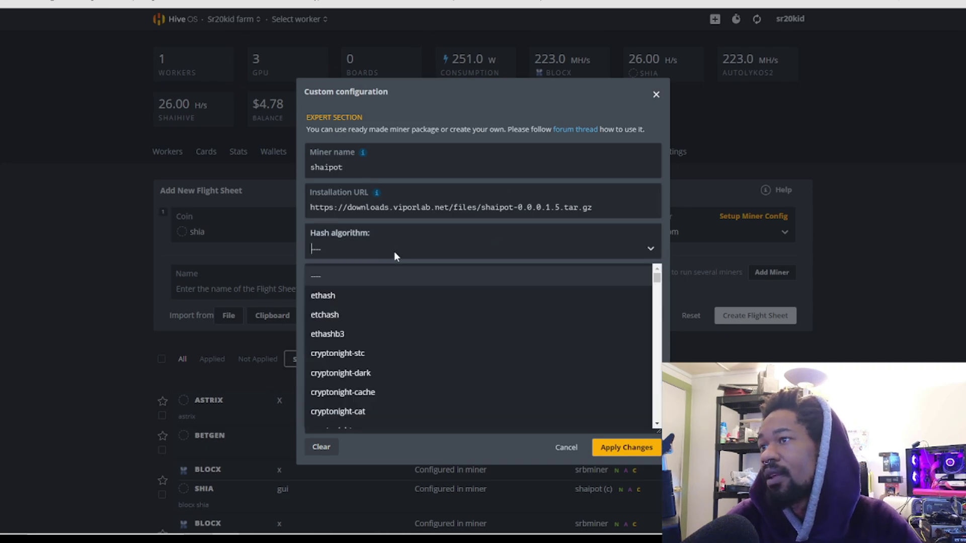
pyautogui.click(469, 231)
pyautogui.moveTo(424, 273)
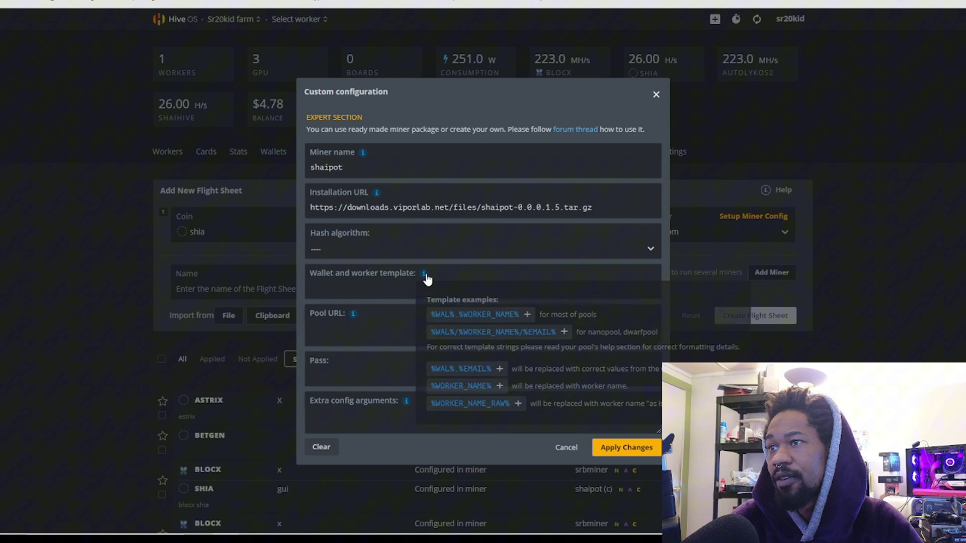
pyautogui.click(449, 312)
pyautogui.click(360, 291)
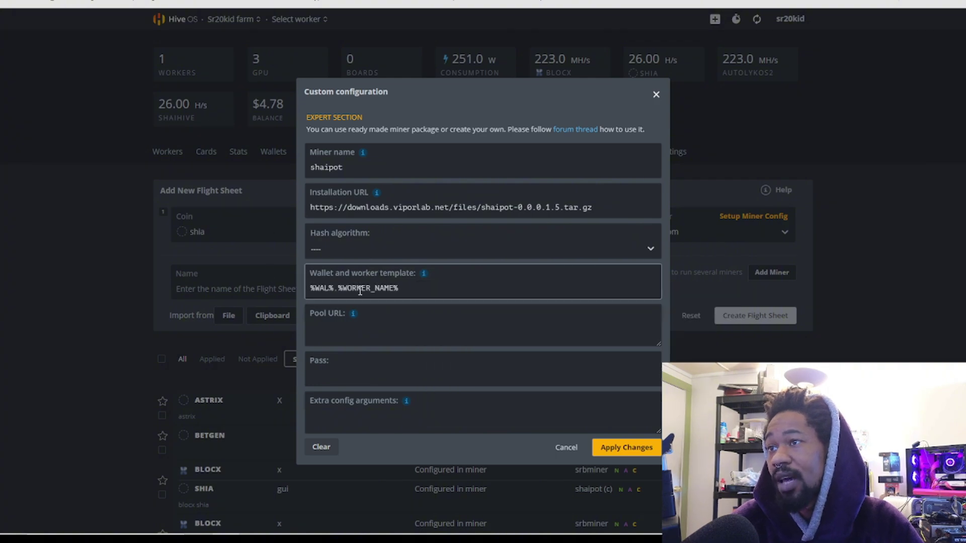
pyautogui.moveTo(354, 314)
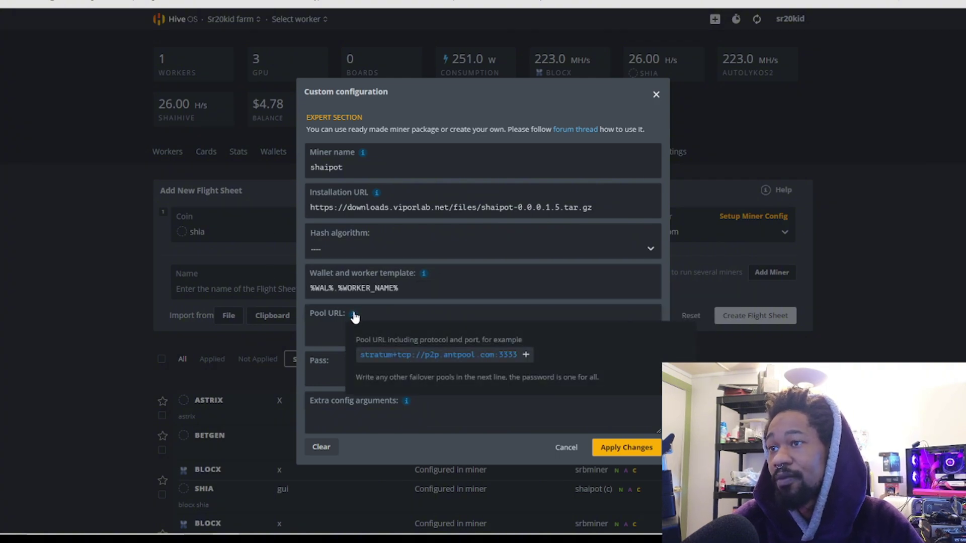
pyautogui.moveTo(299, 537)
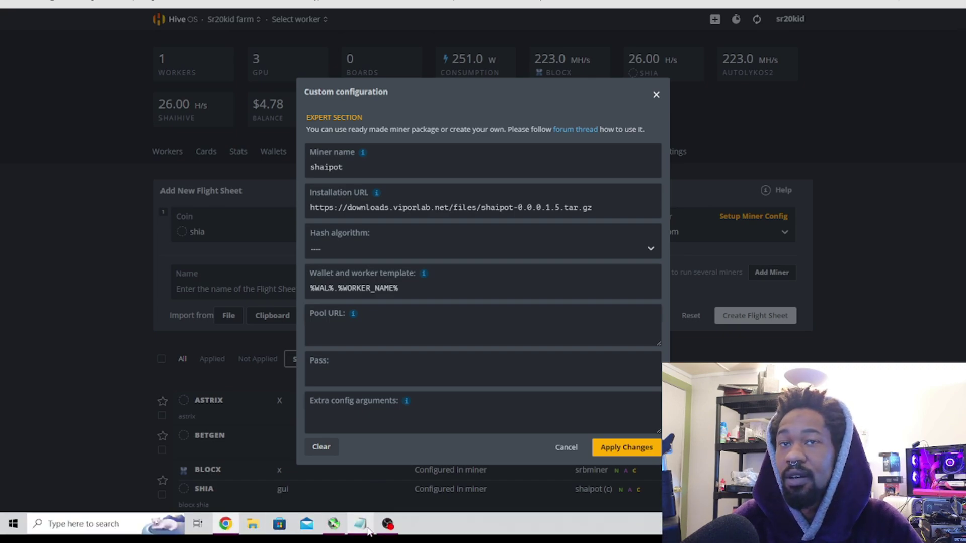
# Step: Open shaicoin.bat from the miners\shaicoin\shaicoin folder in Notepad for editing
pyautogui.click(330, 327)
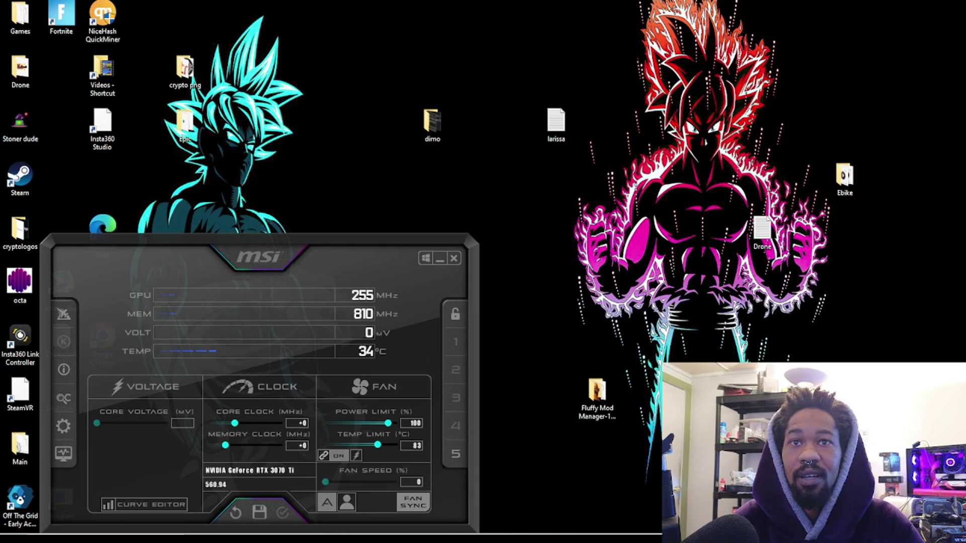
pyautogui.hotkey('alt', 'Tab')
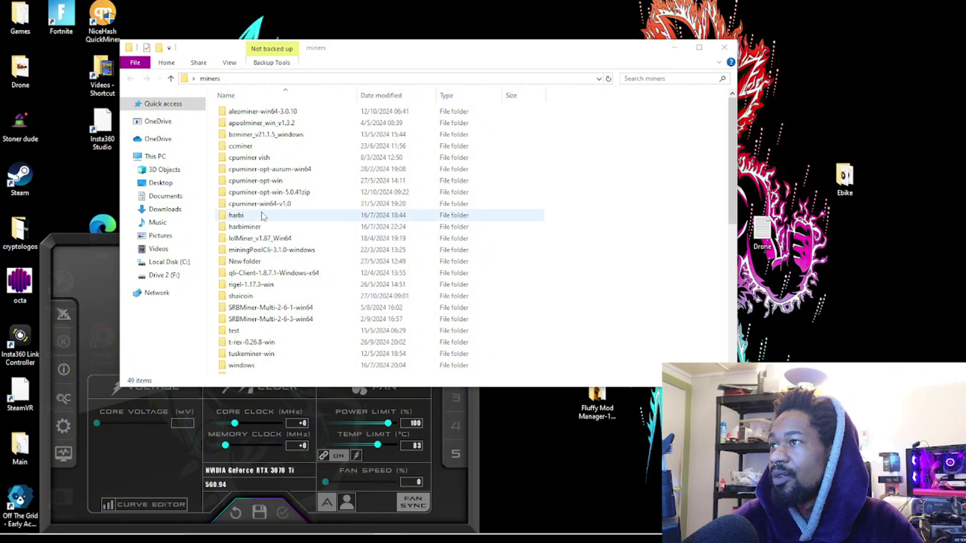
pyautogui.scroll(-4, 262, 215)
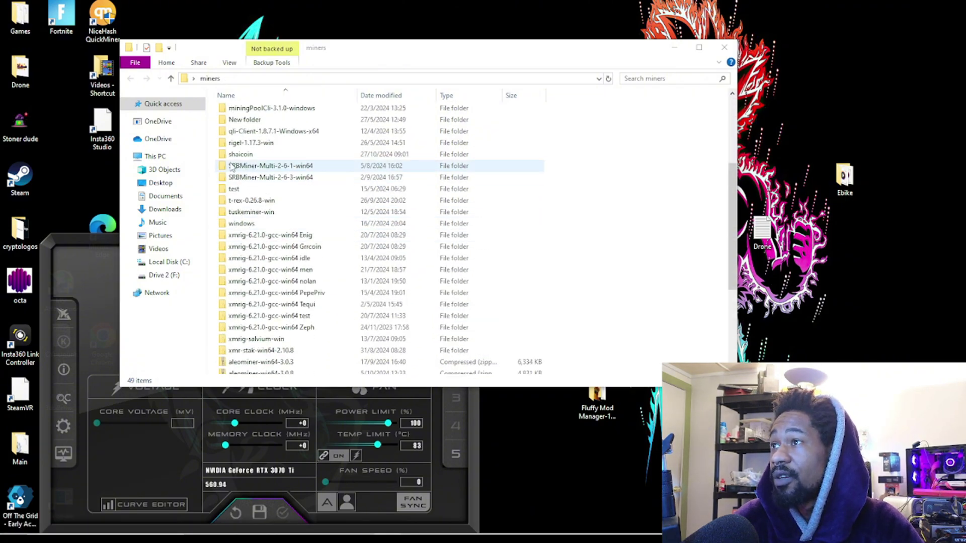
pyautogui.doubleClick(241, 154)
pyautogui.doubleClick(242, 112)
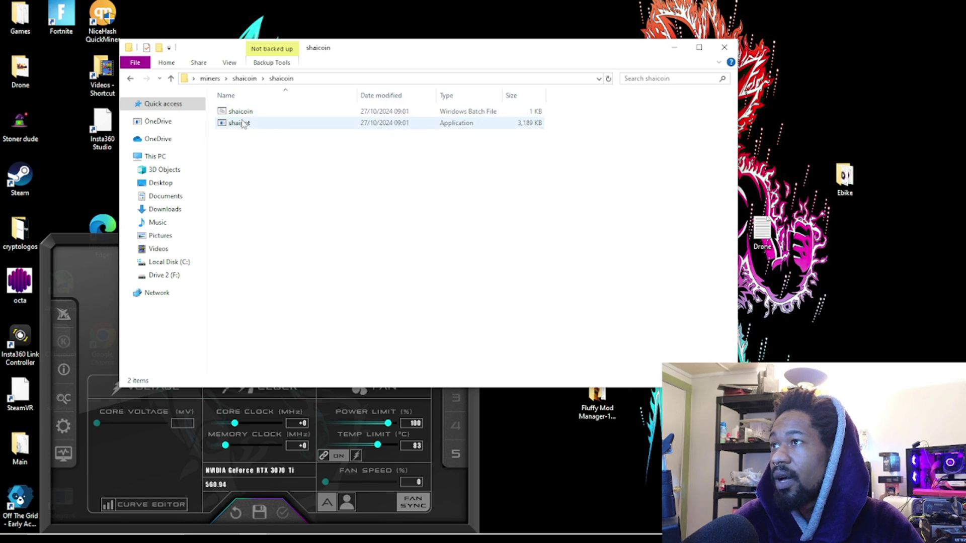
pyautogui.rightClick(243, 111)
pyautogui.click(260, 133)
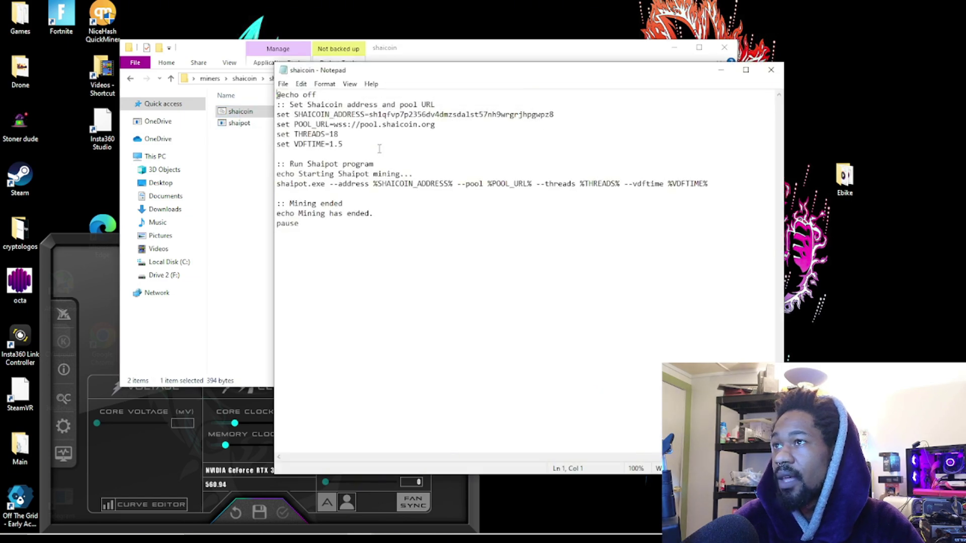
# Step: Copy the POOL_URL value wss://pool.shaicoin.org from the batch script
pyautogui.moveTo(332, 125); pyautogui.dragTo(442, 126)
pyautogui.rightClick(412, 126)
pyautogui.click(459, 161)
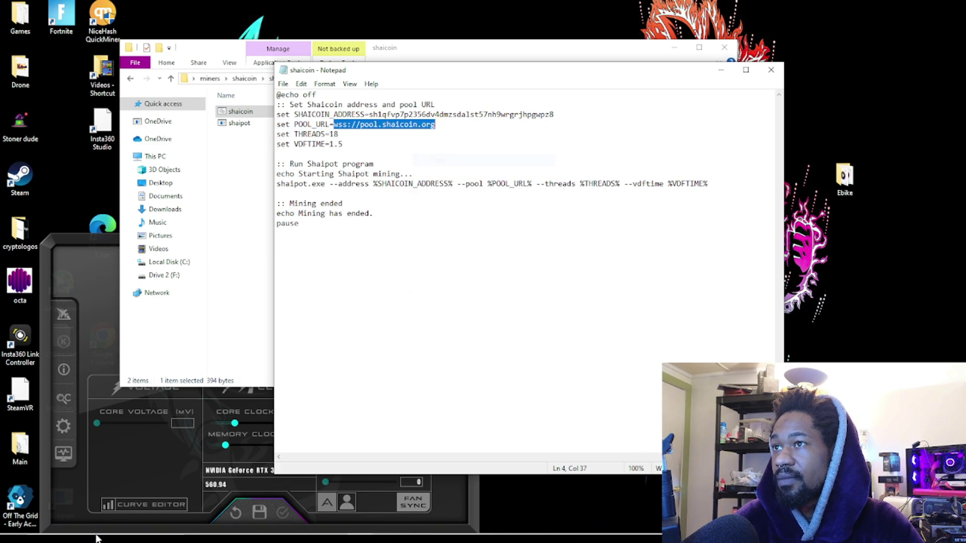
# Step: Paste wss://pool.shaicoin.org into the Pool URL field and close the custom miner configuration
pyautogui.click(226, 527)
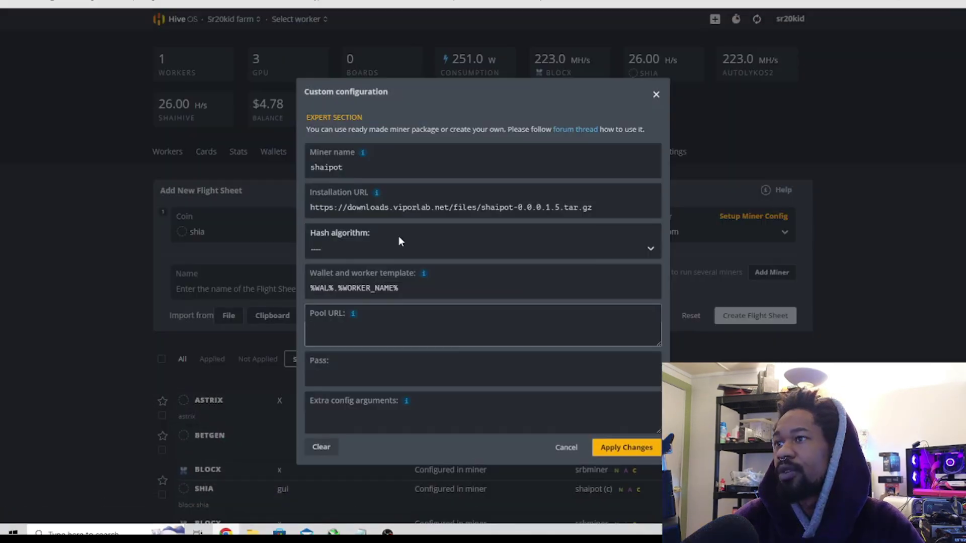
pyautogui.rightClick(324, 334)
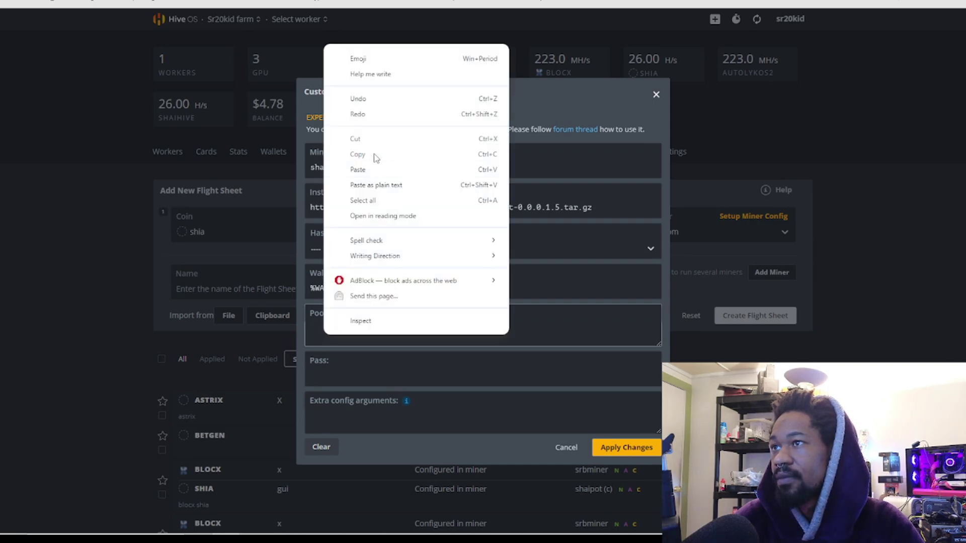
pyautogui.click(373, 170)
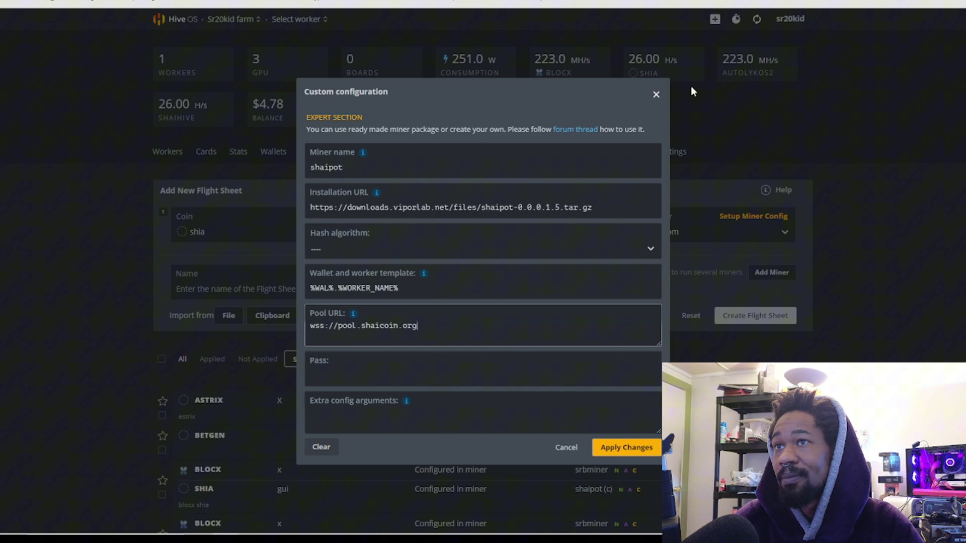
pyautogui.click(662, 95)
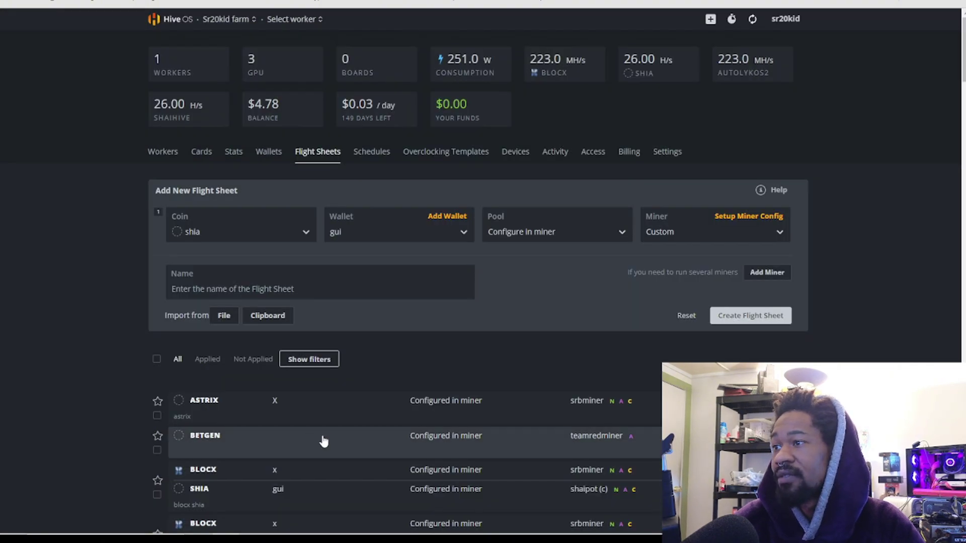
# Step: Edit the blocx shia flight sheet and open the shaipot Setup Miner Config
pyautogui.scroll(-2, 352, 432)
pyautogui.scroll(-2, 372, 426)
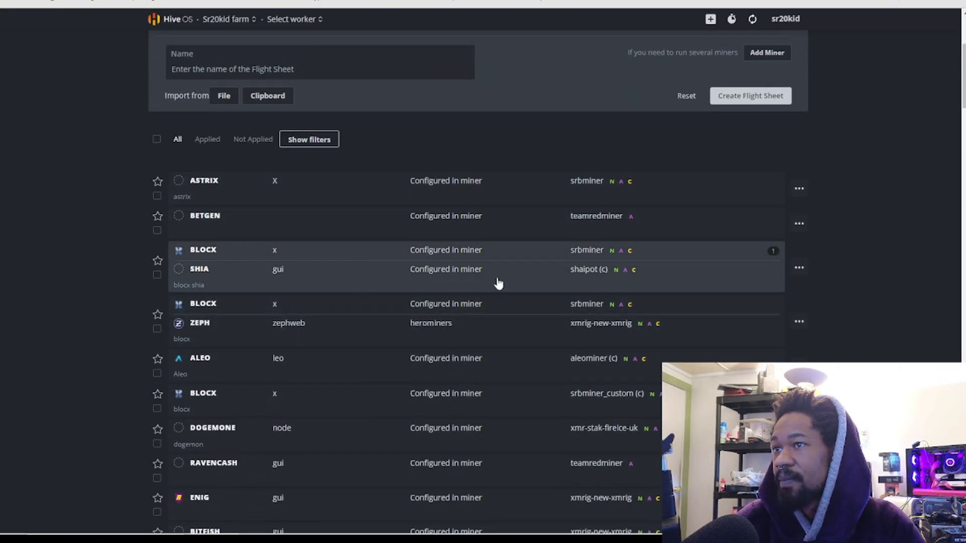
pyautogui.click(799, 267)
pyautogui.click(772, 295)
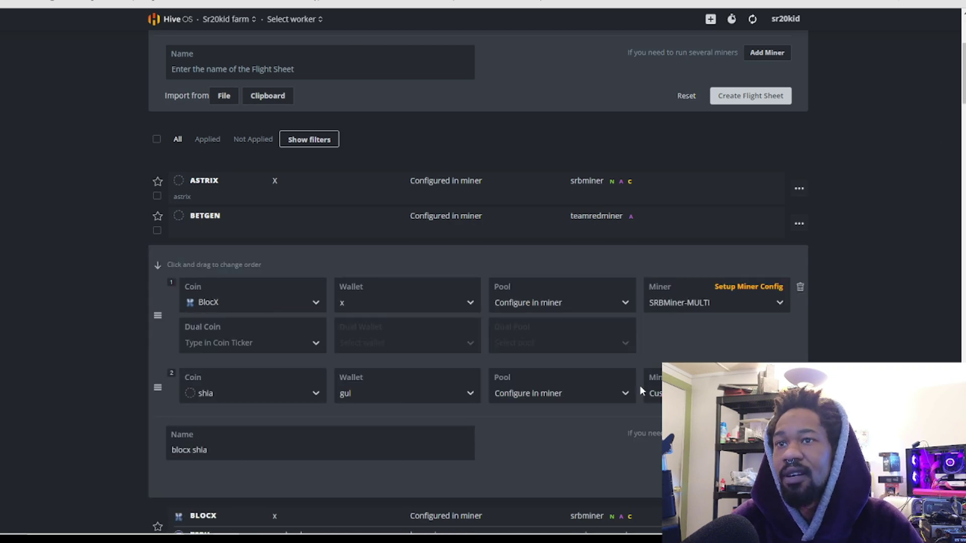
pyautogui.click(749, 377)
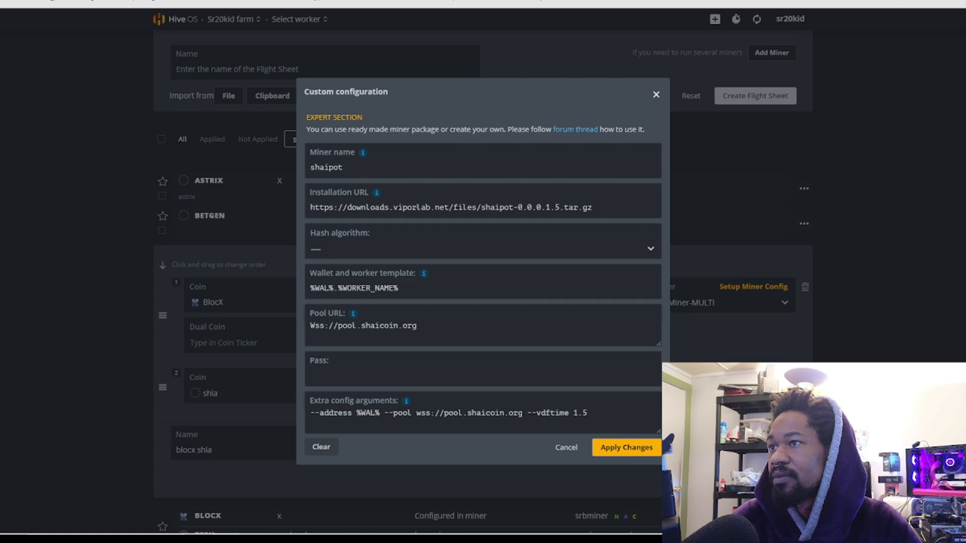
# Step: Highlight the Pool URL value wss://pool.shaicoin.org in the shaipot configuration
pyautogui.click(495, 414)
pyautogui.click(323, 326)
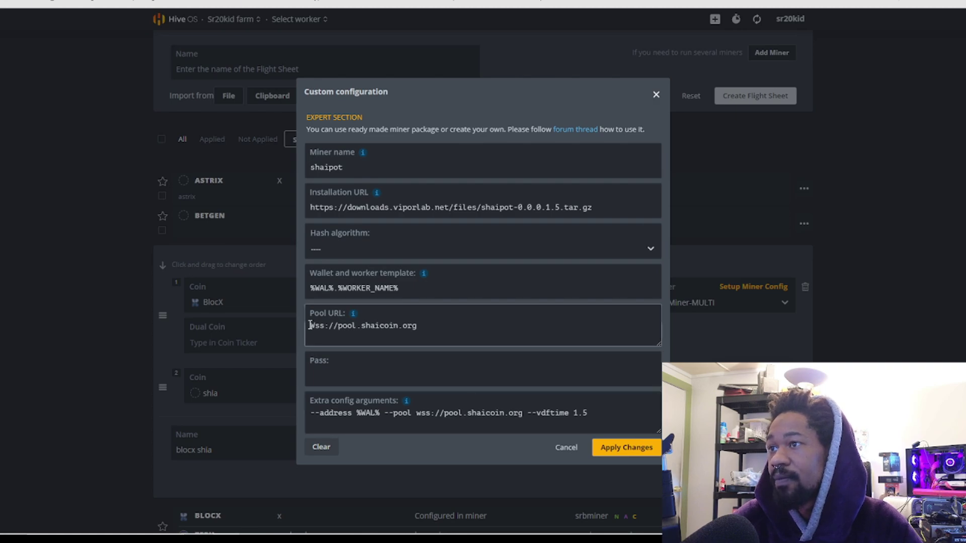
pyautogui.moveTo(310, 326); pyautogui.dragTo(509, 323)
pyautogui.click(345, 341)
pyautogui.click(345, 341)
pyautogui.press('Escape')
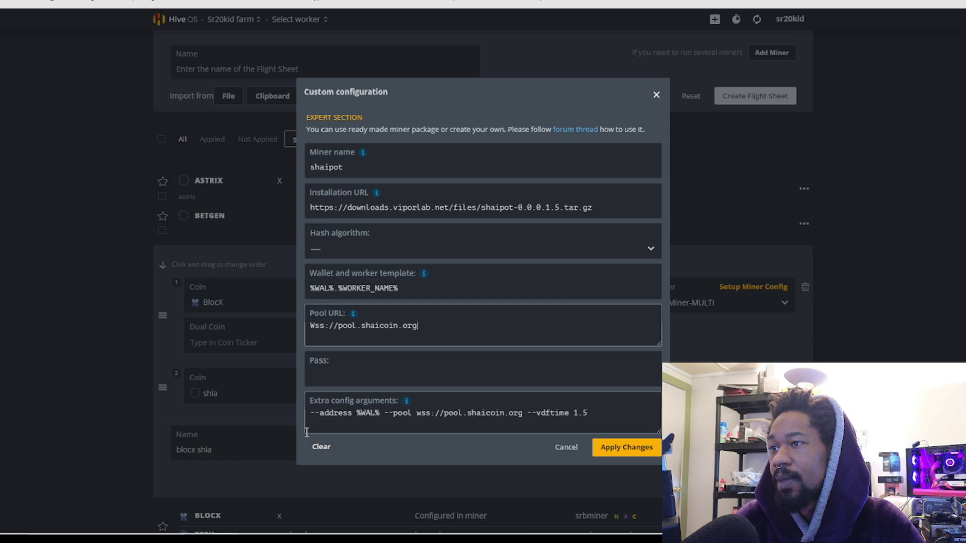
# Step: Point out the wss pool address inside the extra config arguments
pyautogui.click(419, 416)
pyautogui.hotkey('shift', 'Right')
pyautogui.hotkey('shift', 'Right')
pyautogui.hotkey('shift', 'Right')
pyautogui.hotkey('shift', 'Right')
pyautogui.hotkey('shift', 'Right')
pyautogui.hotkey('shift', 'Right')
pyautogui.hotkey('shift', 'Right')
pyautogui.hotkey('shift', 'Right')
pyautogui.hotkey('shift', 'Right')
pyautogui.hotkey('shift', 'Right')
pyautogui.hotkey('shift', 'Right')
pyautogui.hotkey('shift', 'Right')
pyautogui.hotkey('shift', 'Right')
pyautogui.hotkey('shift', 'Right')
pyautogui.hotkey('shift', 'Right')
pyautogui.hotkey('shift', 'Left')
pyautogui.hotkey('shift', 'Left')
pyautogui.press('Left')
pyautogui.press('Left')
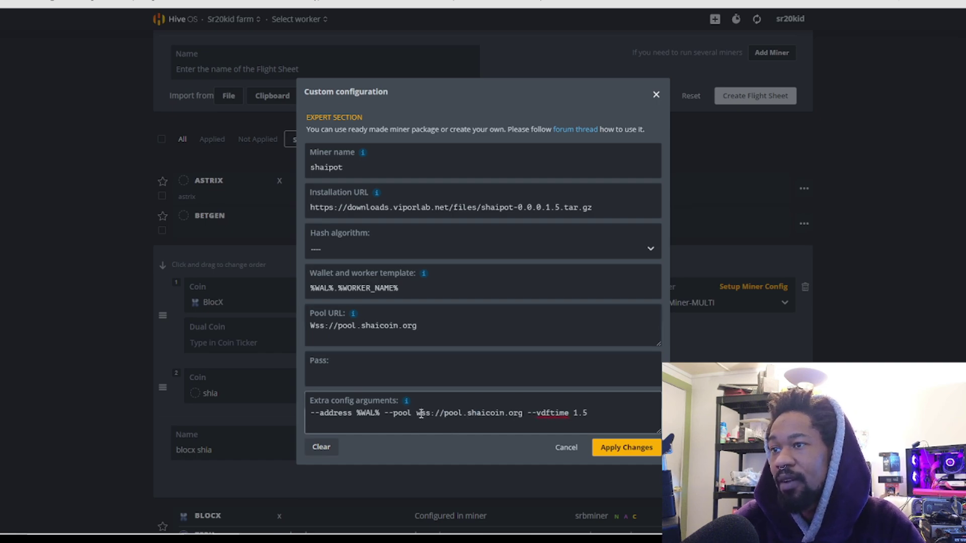
pyautogui.doubleClick(421, 413)
pyautogui.click(419, 417)
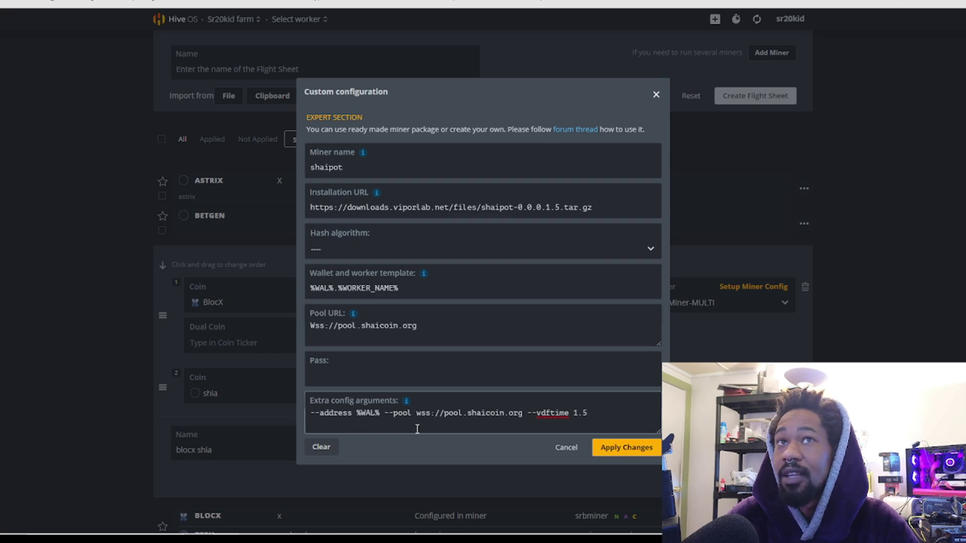
# Step: Bring forward the Notepad notes with the apt install libssl-dev command
pyautogui.moveTo(226, 529)
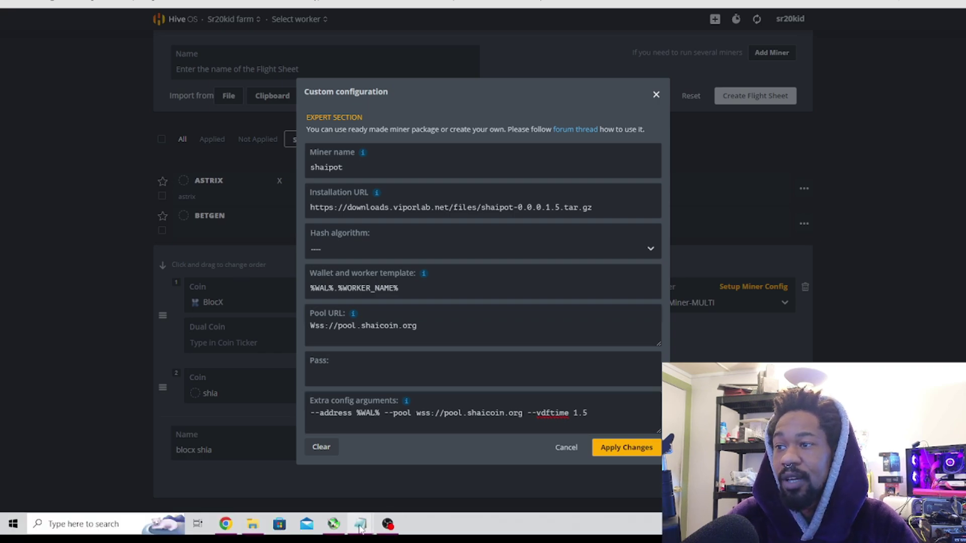
pyautogui.moveTo(360, 528)
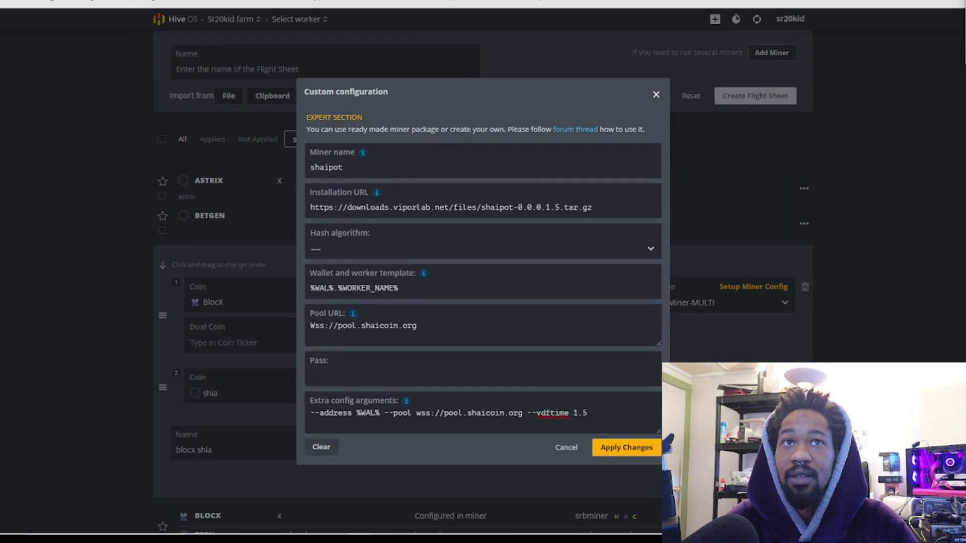
pyautogui.hotkey('alt', 'Tab')
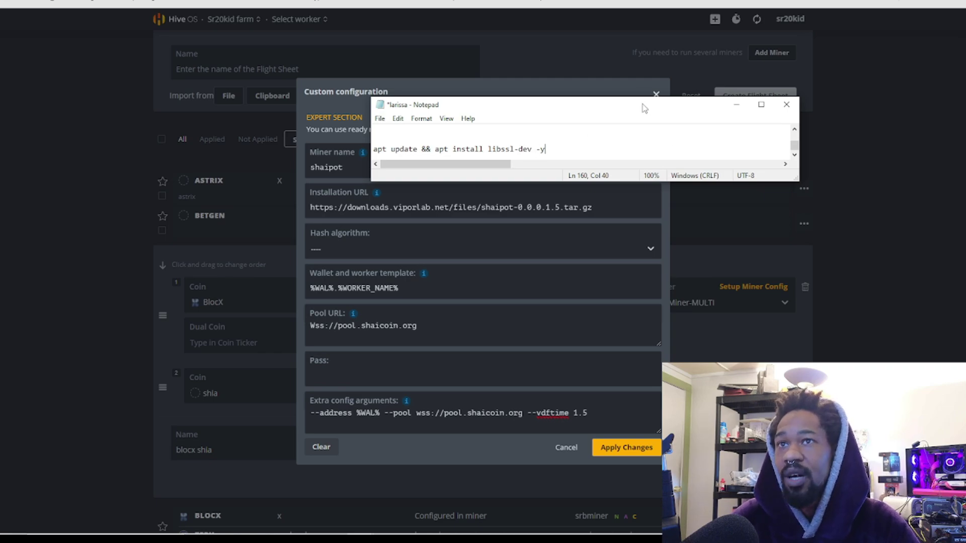
# Step: Discard the Notepad notes with Don't Save, then close the shaipot Custom configuration dialog
pyautogui.moveTo(642, 104); pyautogui.dragTo(548, 166)
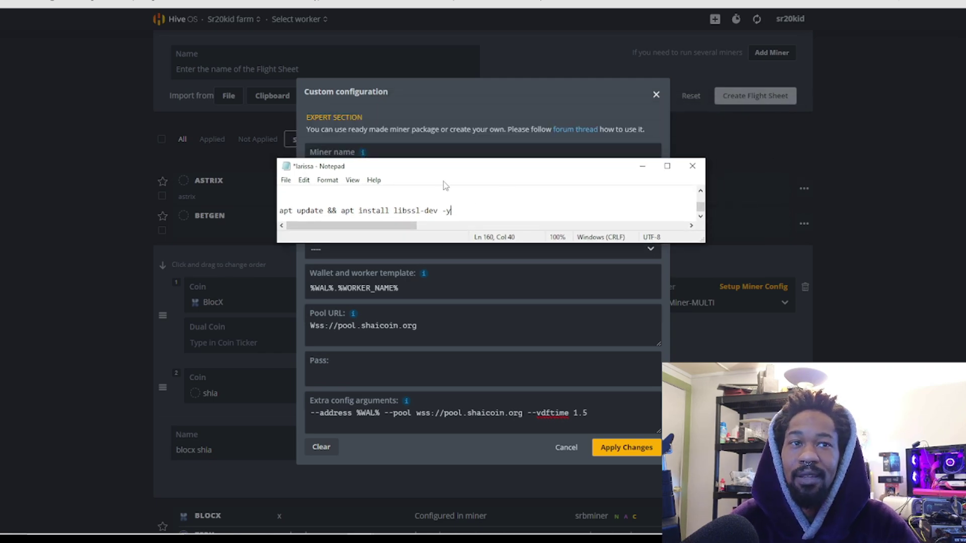
pyautogui.click(697, 168)
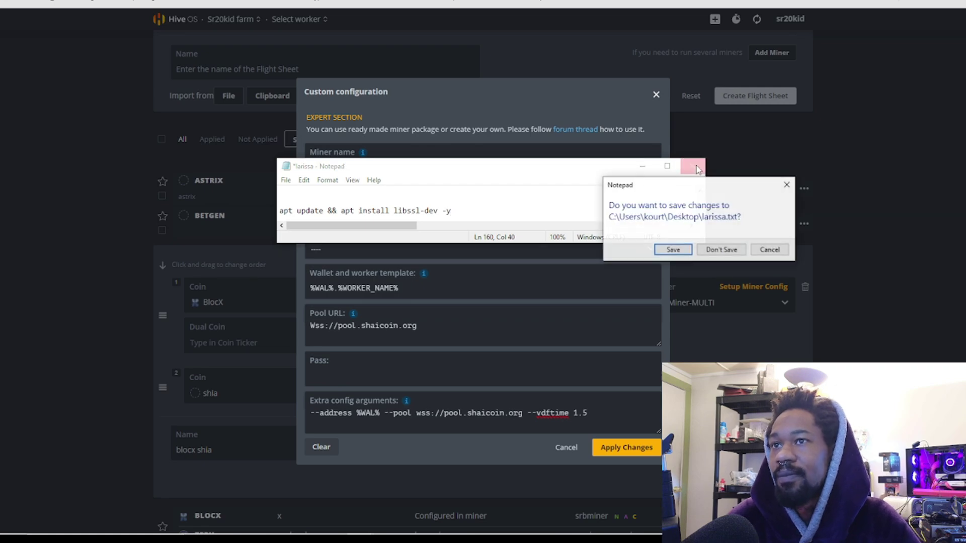
pyautogui.click(719, 250)
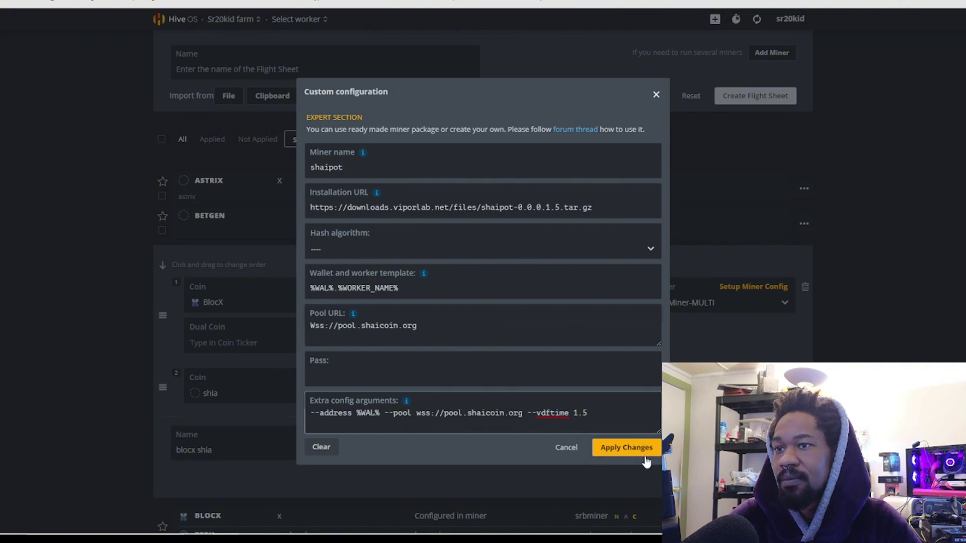
pyautogui.click(576, 447)
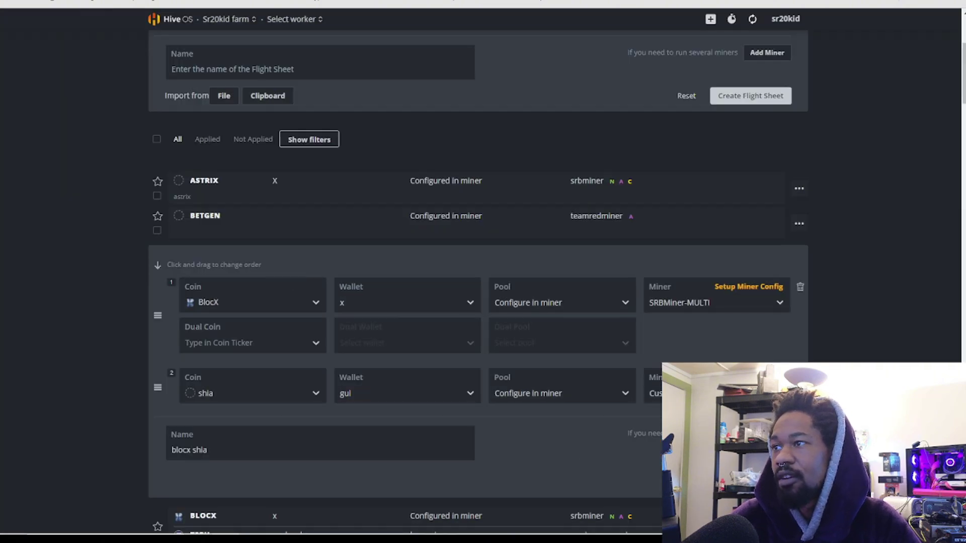
# Step: Close the flight sheet editor, look up the miner's 265.59 H/s hashrate, and copy the miner address
pyautogui.click(751, 477)
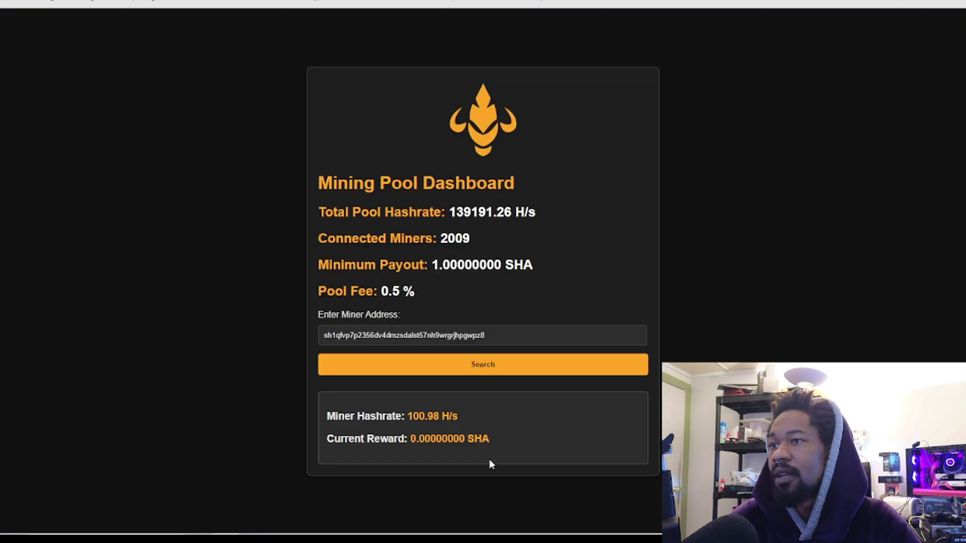
pyautogui.click(479, 366)
pyautogui.doubleClick(524, 335)
pyautogui.moveTo(524, 335); pyautogui.dragTo(322, 338)
pyautogui.click(493, 338)
pyautogui.rightClick(339, 336)
pyautogui.click(391, 86)
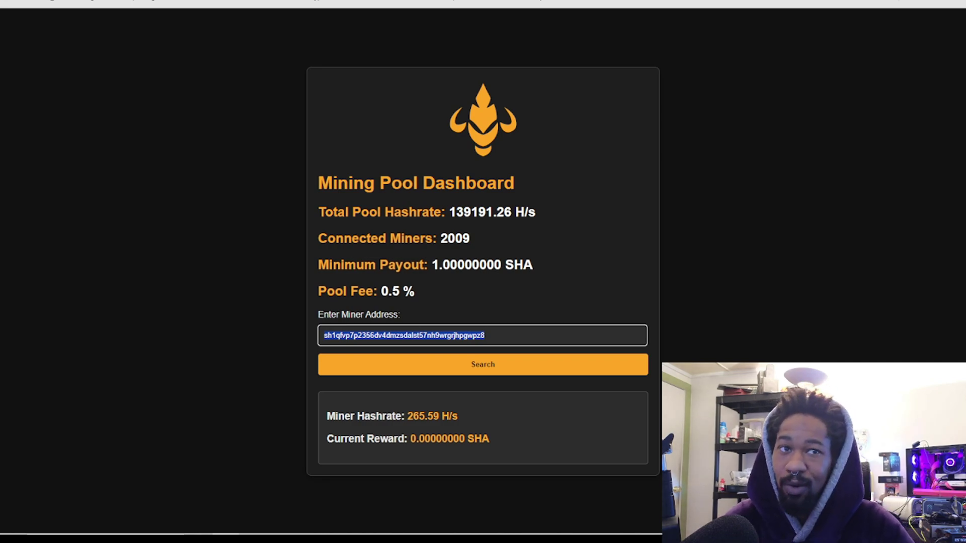
# Step: Clear the address field, paste the miner address back, and search the pool again
pyautogui.press('BackSpace')
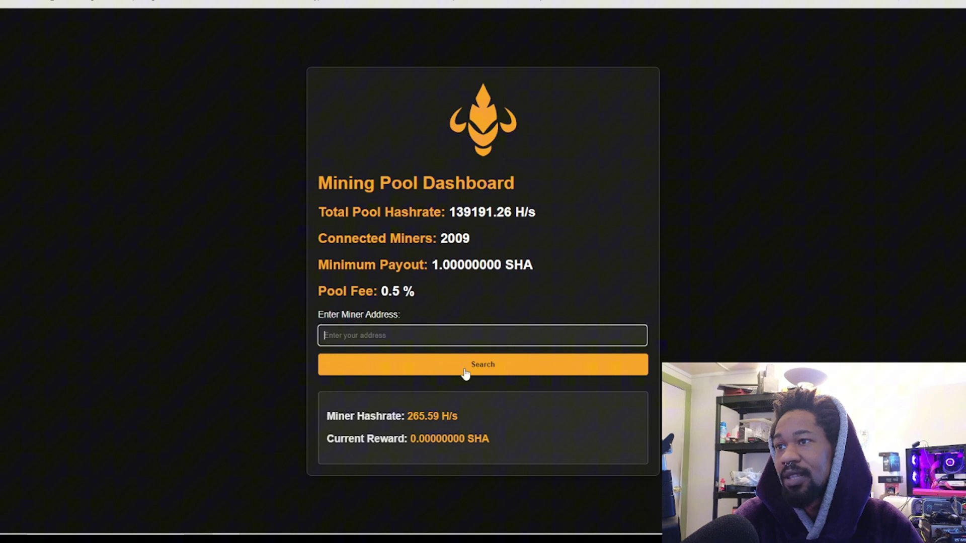
pyautogui.rightClick(415, 336)
pyautogui.click(445, 171)
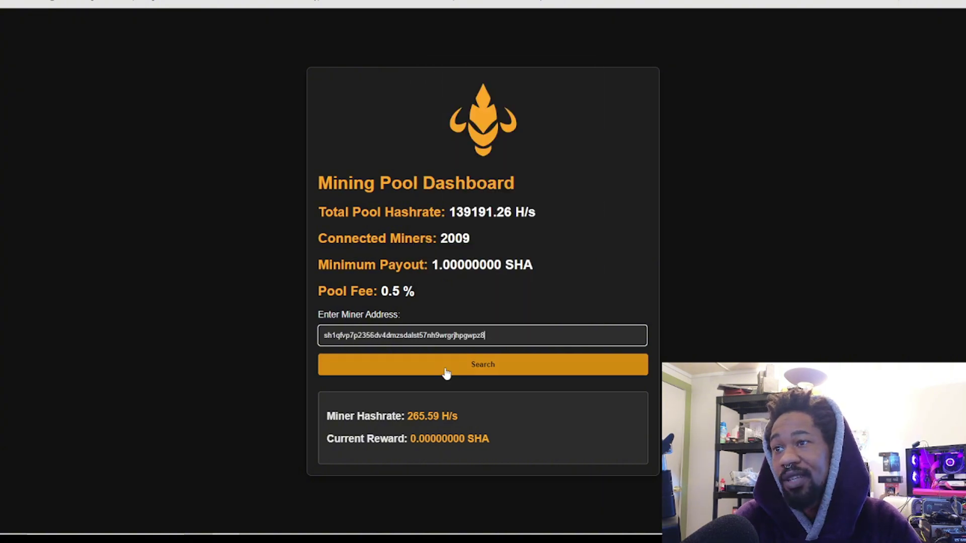
pyautogui.click(445, 372)
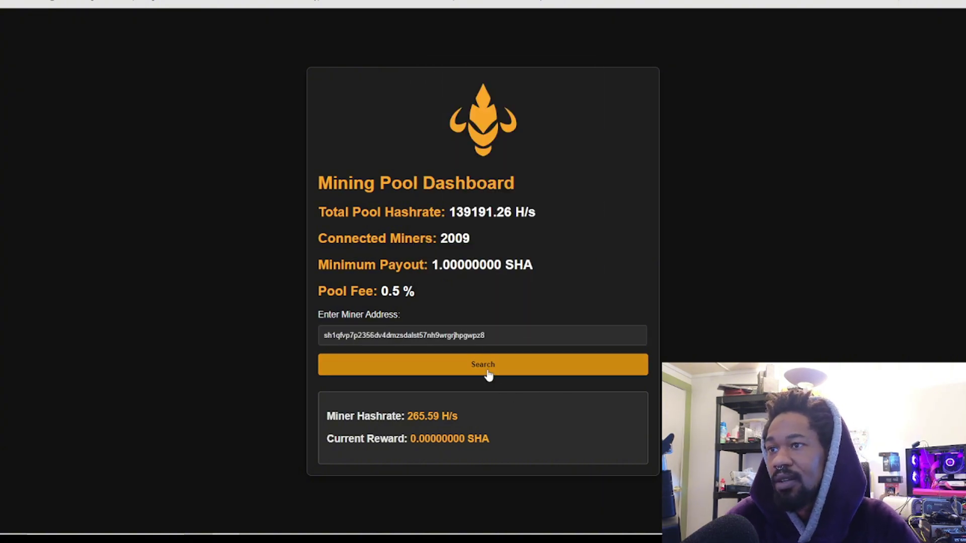
# Step: Reload the pool dashboard and prepare to paste into the empty address field
pyautogui.press('F5')
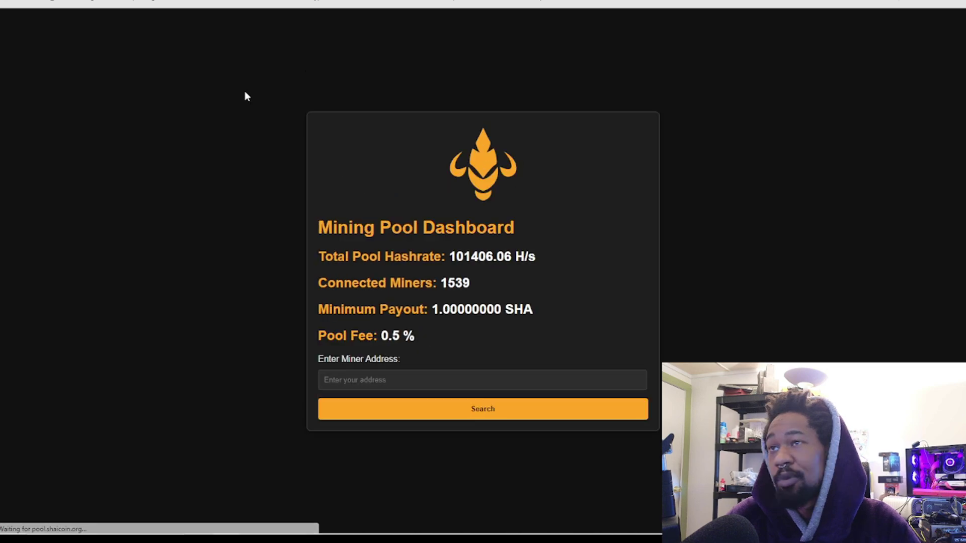
pyautogui.click(393, 381)
pyautogui.rightClick(393, 382)
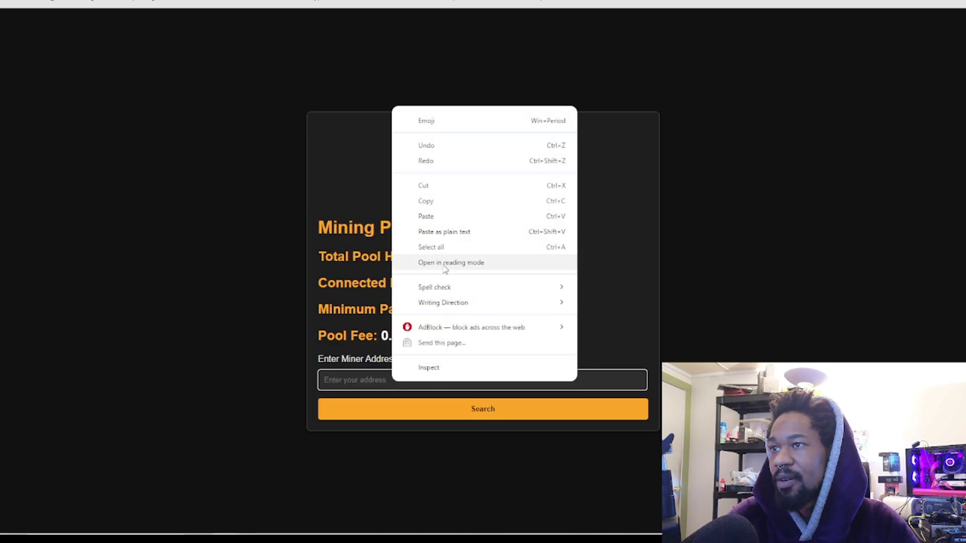
# Step: Paste the miner address and search to show its 265.59 H/s hashrate
pyautogui.click(422, 217)
pyautogui.click(459, 415)
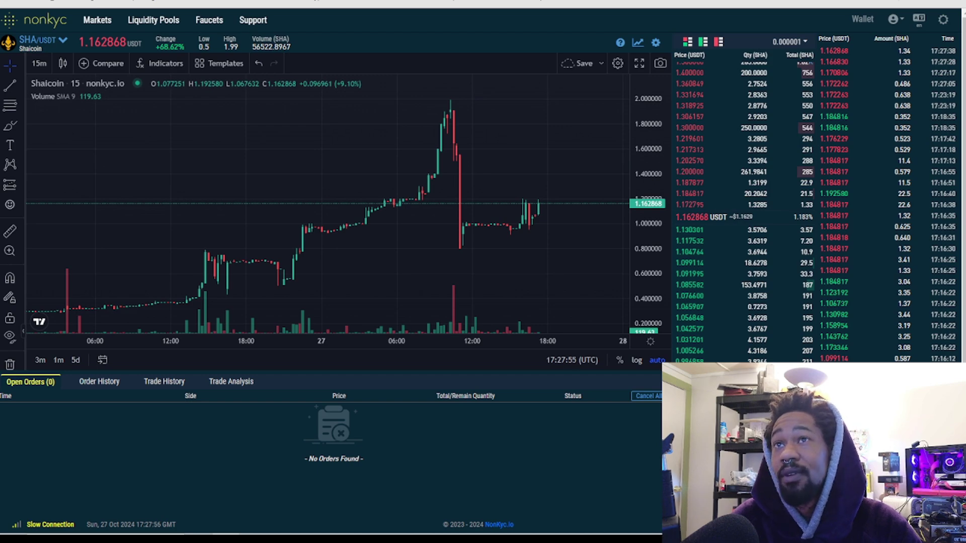
pyautogui.hotkey('ctrl', 'Tab')
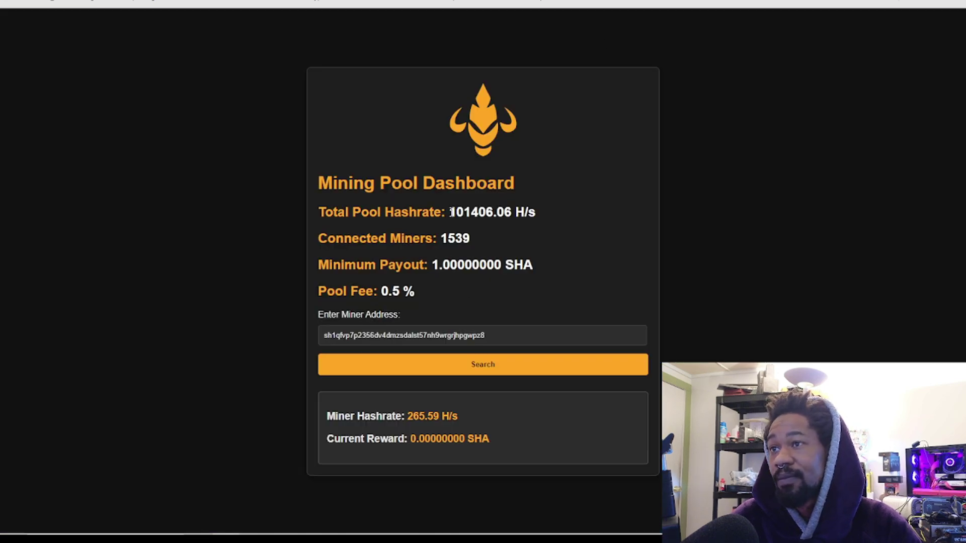
pyautogui.moveTo(441, 240); pyautogui.dragTo(502, 240)
pyautogui.click(503, 240)
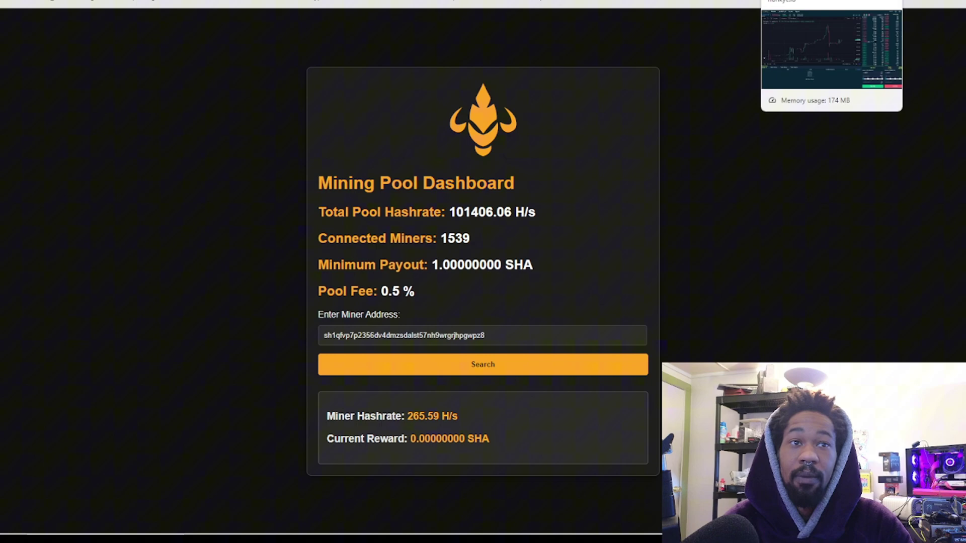
pyautogui.click(805, 3)
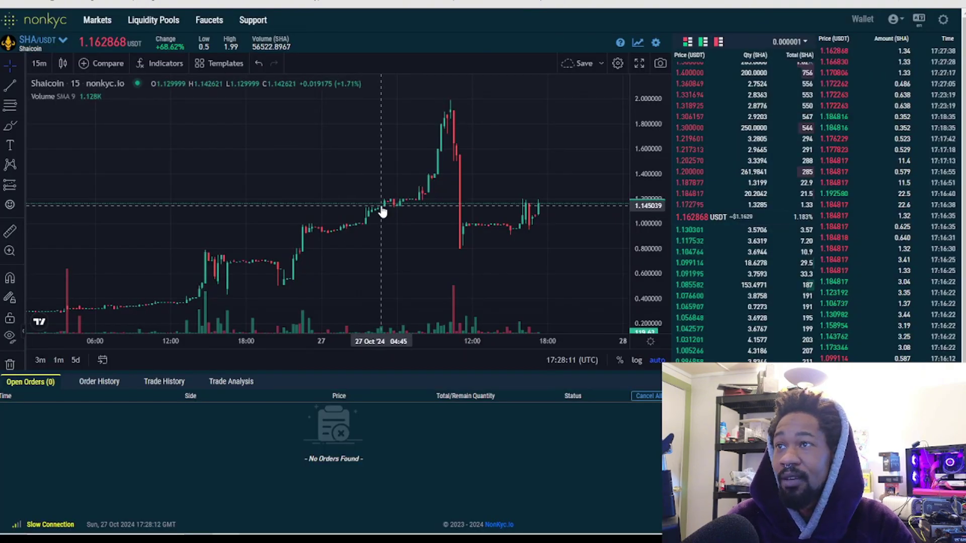